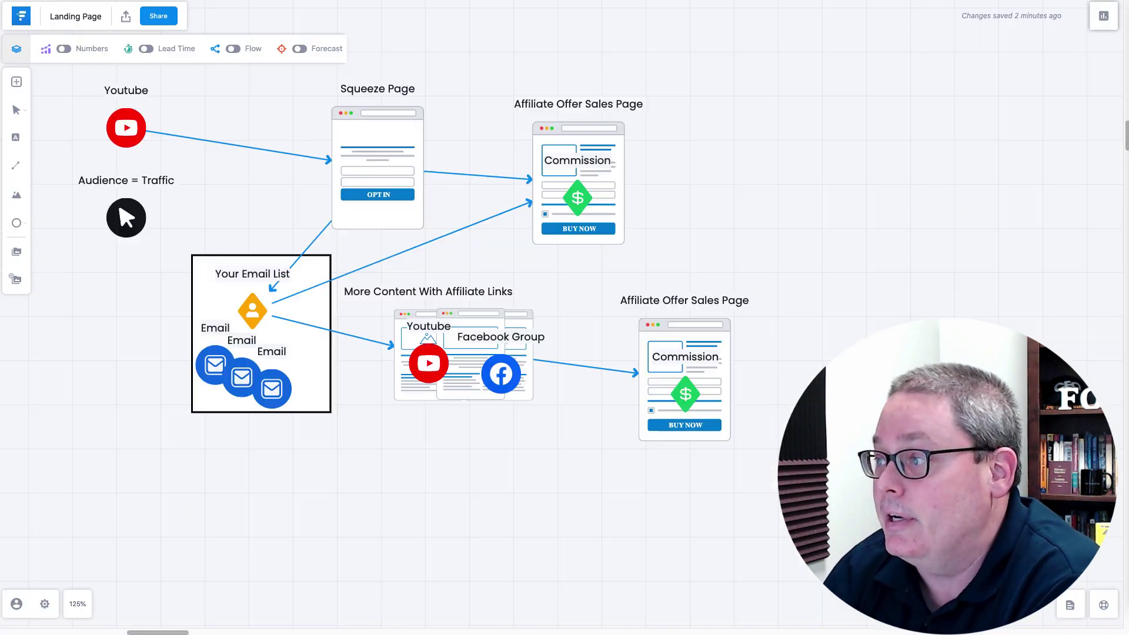
Drag the Audience = Traffic icon past Youtube and the second sales page into Your Email List
mouse_move(124, 218)
mouse_down()
mouse_move(165, 185)
mouse_move(131, 147)
mouse_up()
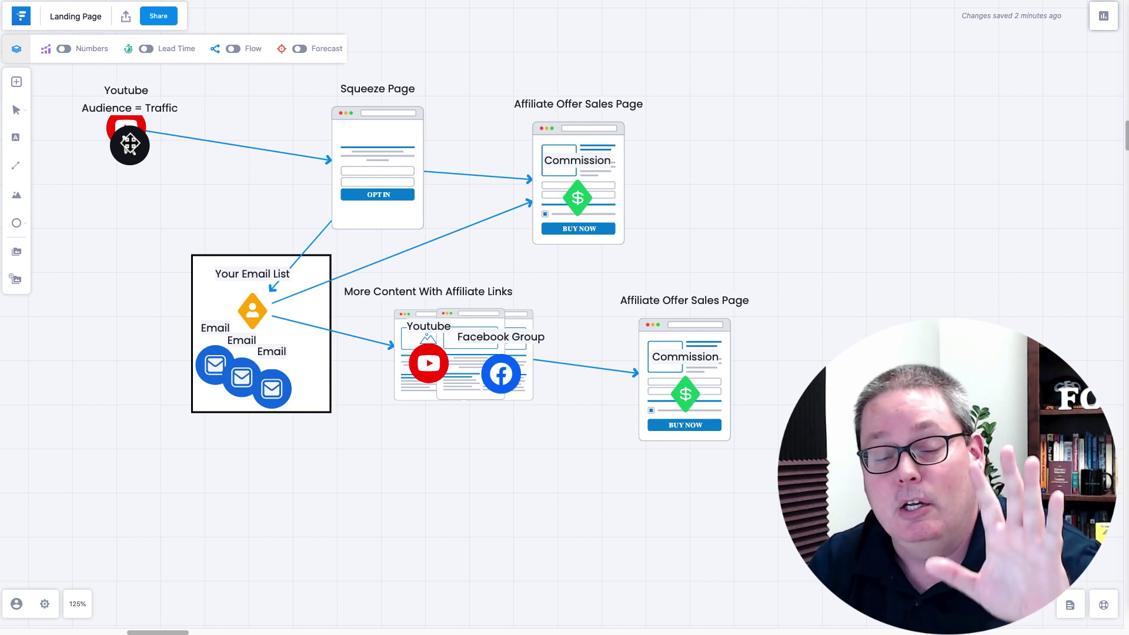
mouse_move(130, 145)
mouse_down()
mouse_move(297, 319)
mouse_move(593, 185)
mouse_move(255, 342)
mouse_move(488, 370)
mouse_up()
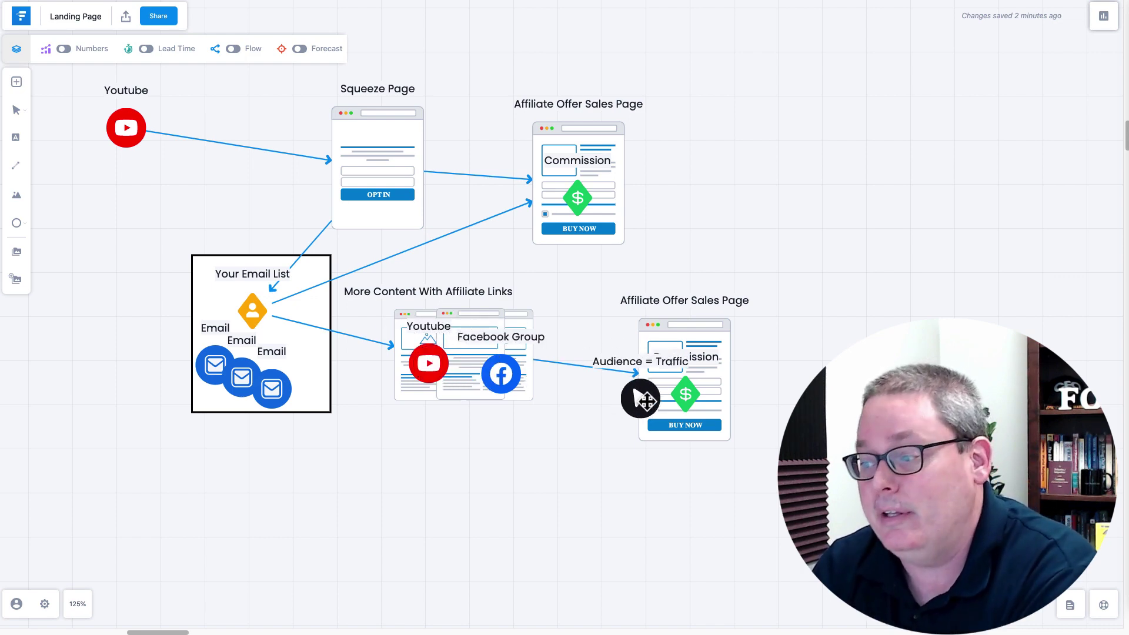
mouse_move(488, 371)
mouse_down()
mouse_move(697, 376)
mouse_move(686, 404)
mouse_up()
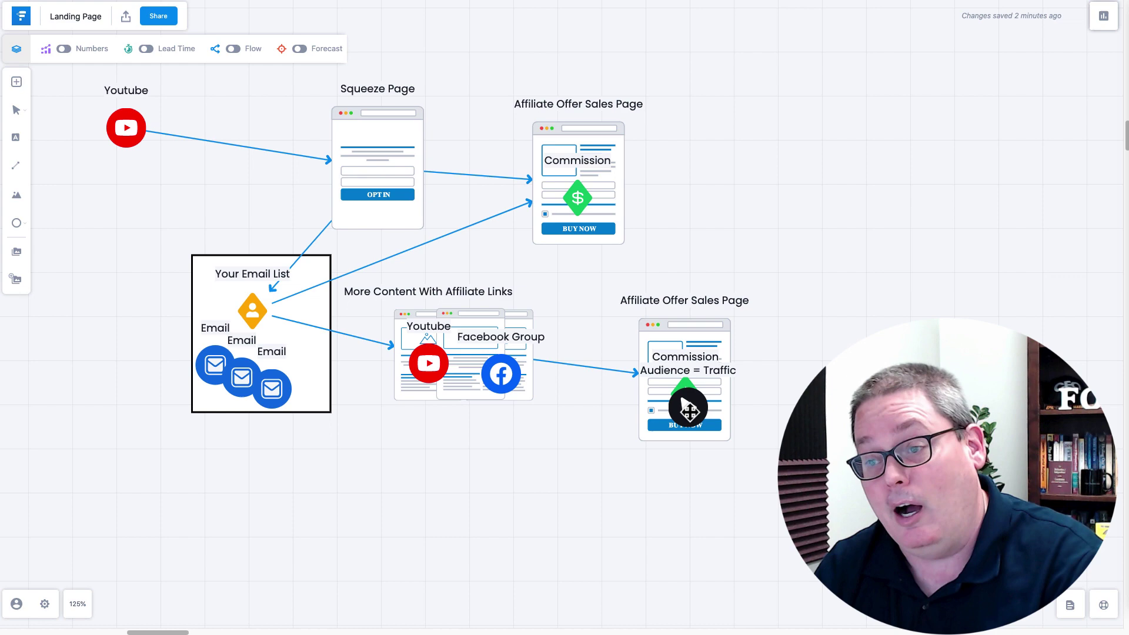
drag(688, 370, 245, 323)
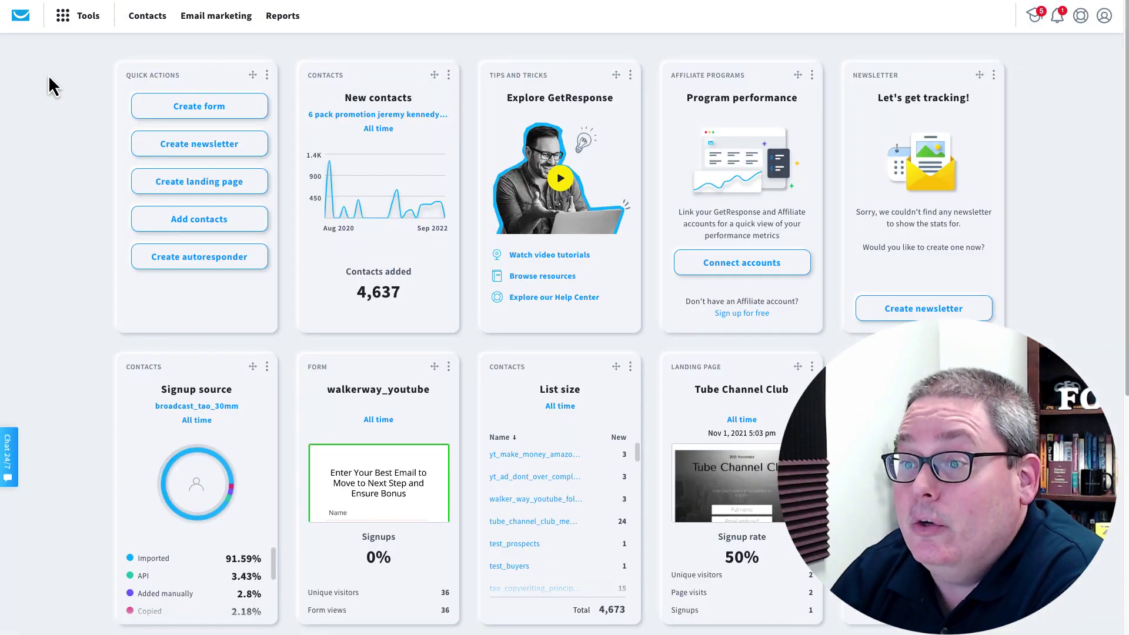
From the Contacts page, create an empty list named Test 1234
click(75, 18)
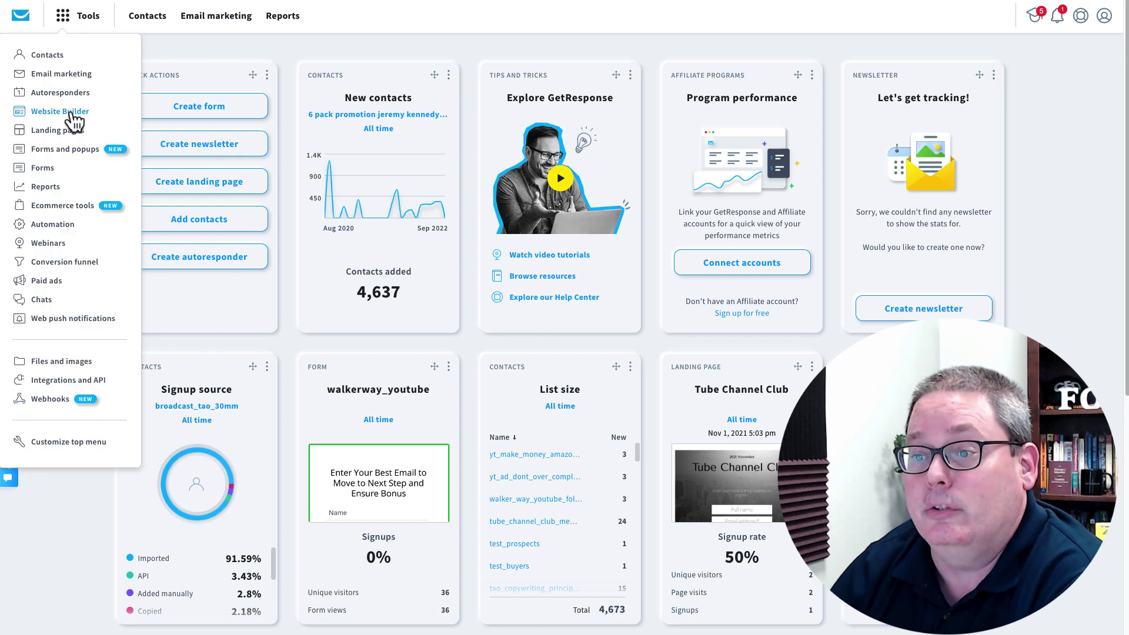
click(54, 61)
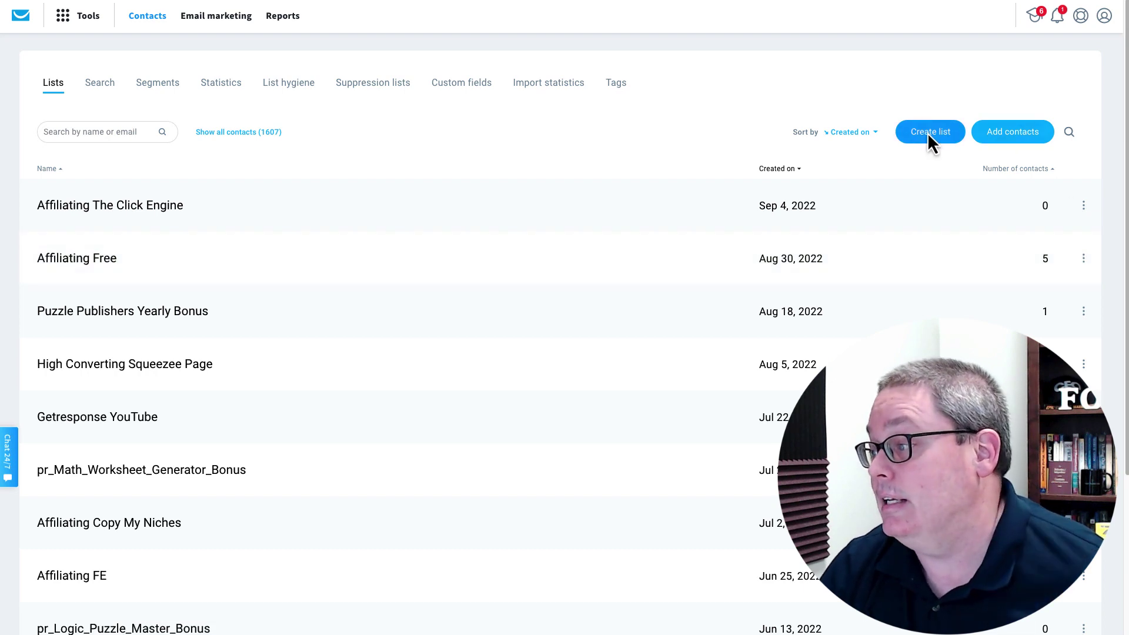
click(930, 132)
text(Test 1234)
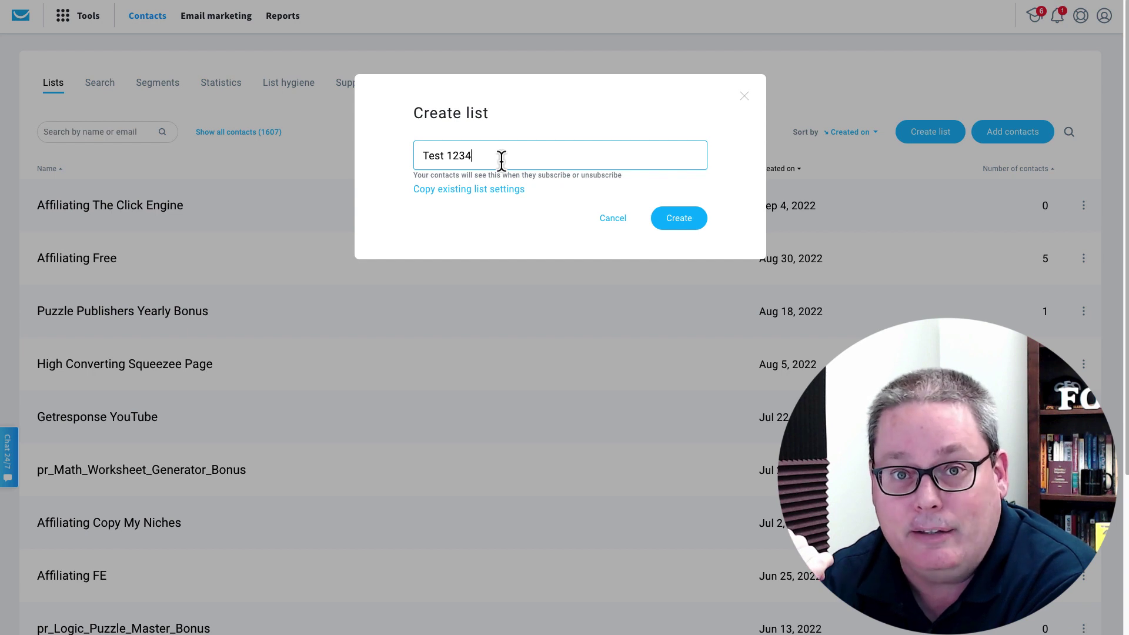
click(680, 217)
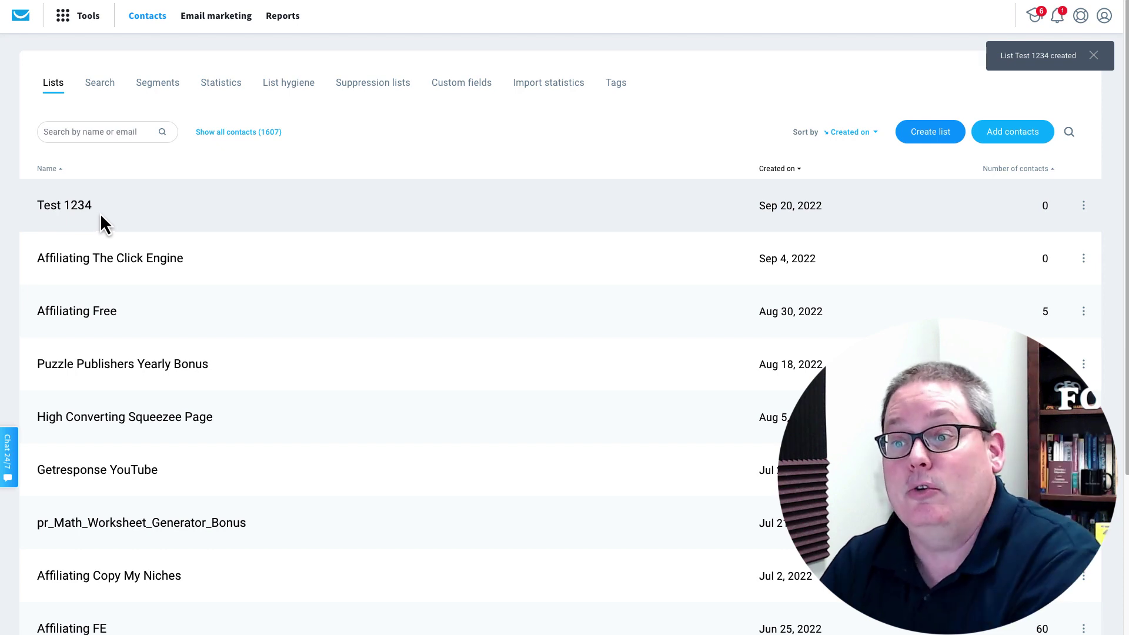
Start a new landing page, check Build from scratch, then return to All templates
click(72, 19)
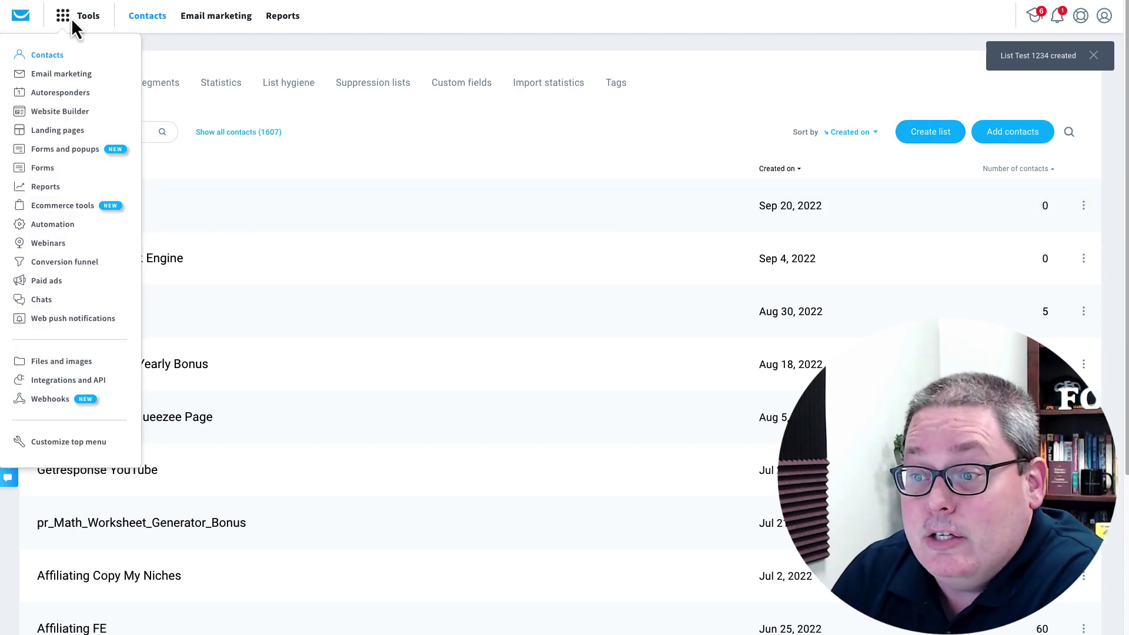
click(57, 131)
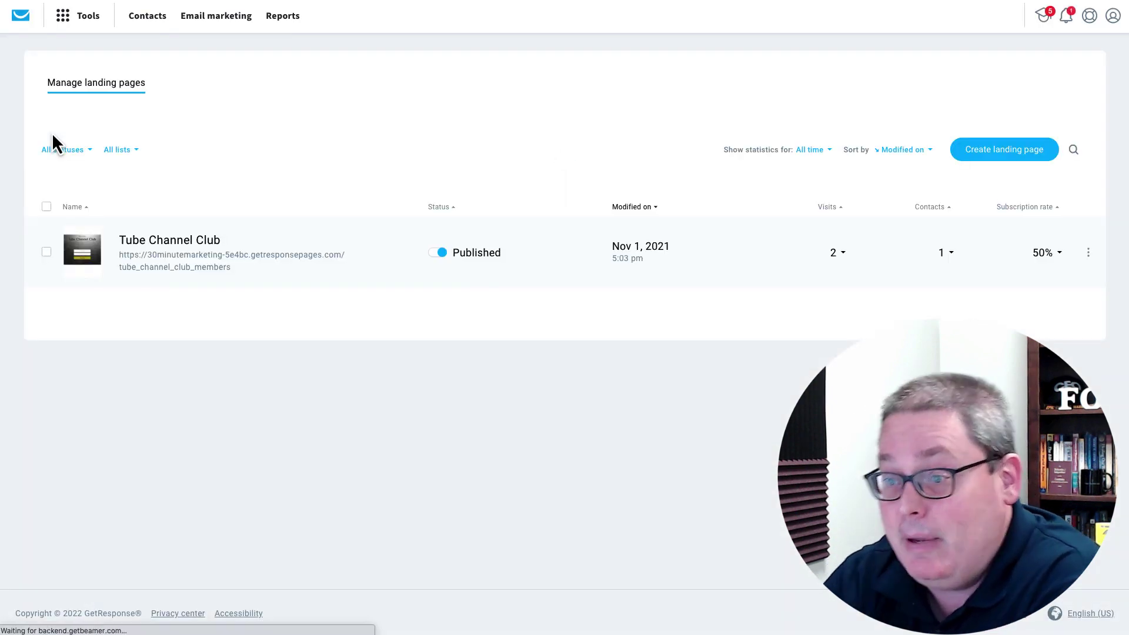
click(991, 150)
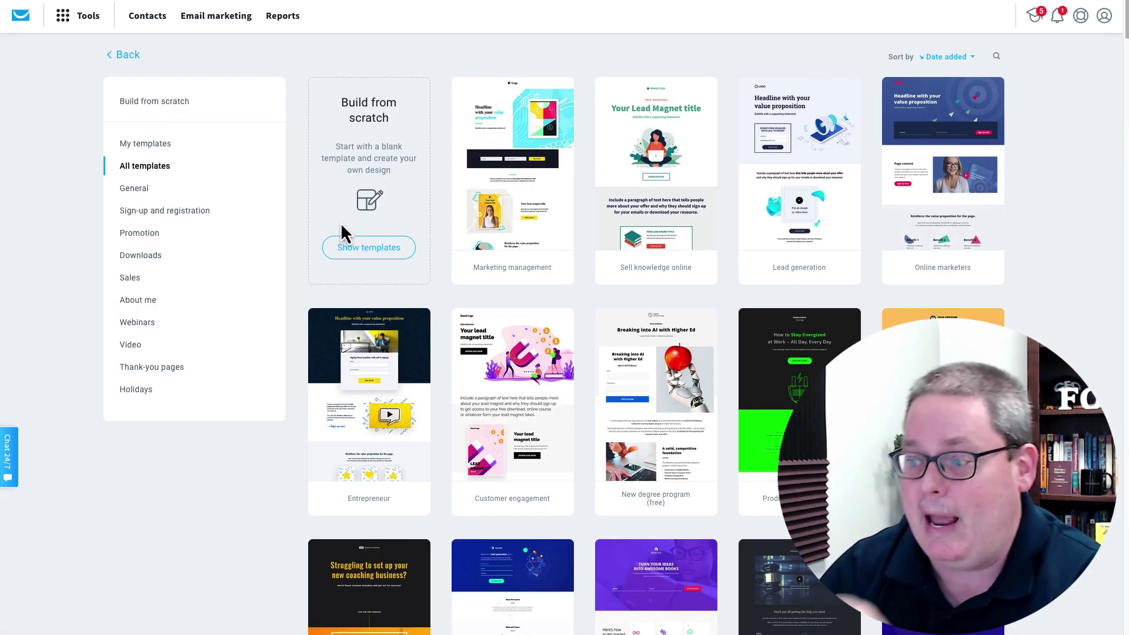
scroll(579, 348, down, 2)
scroll(579, 349, down, 3)
scroll(578, 349, down, 3)
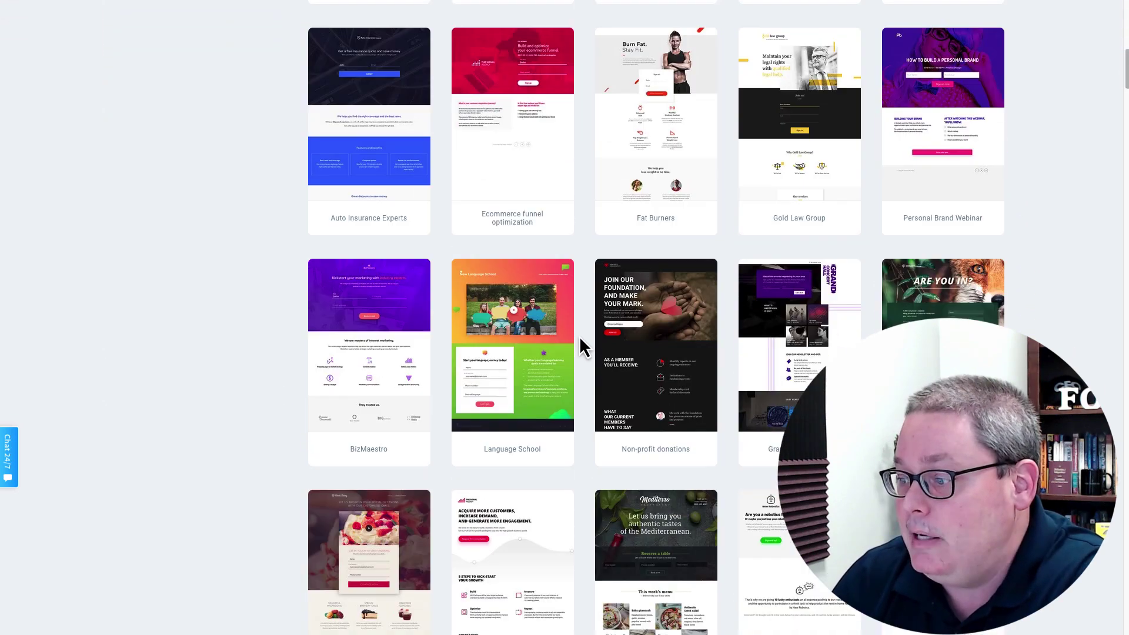
scroll(579, 348, up, 5)
scroll(579, 348, up, 3)
click(375, 249)
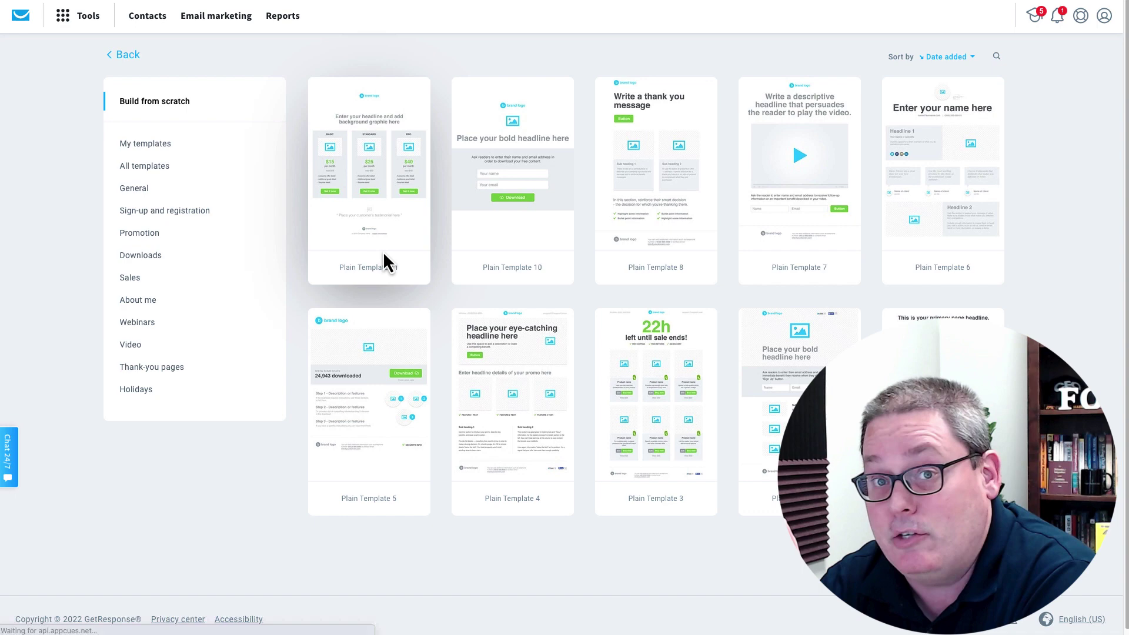
click(145, 166)
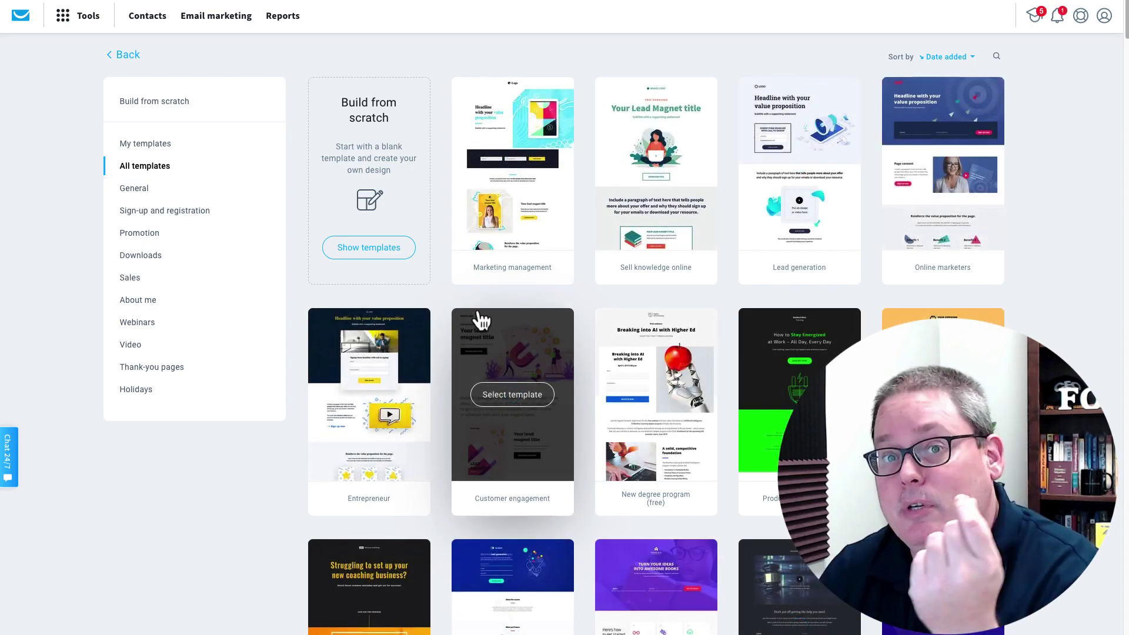
scroll(618, 336, down, 2)
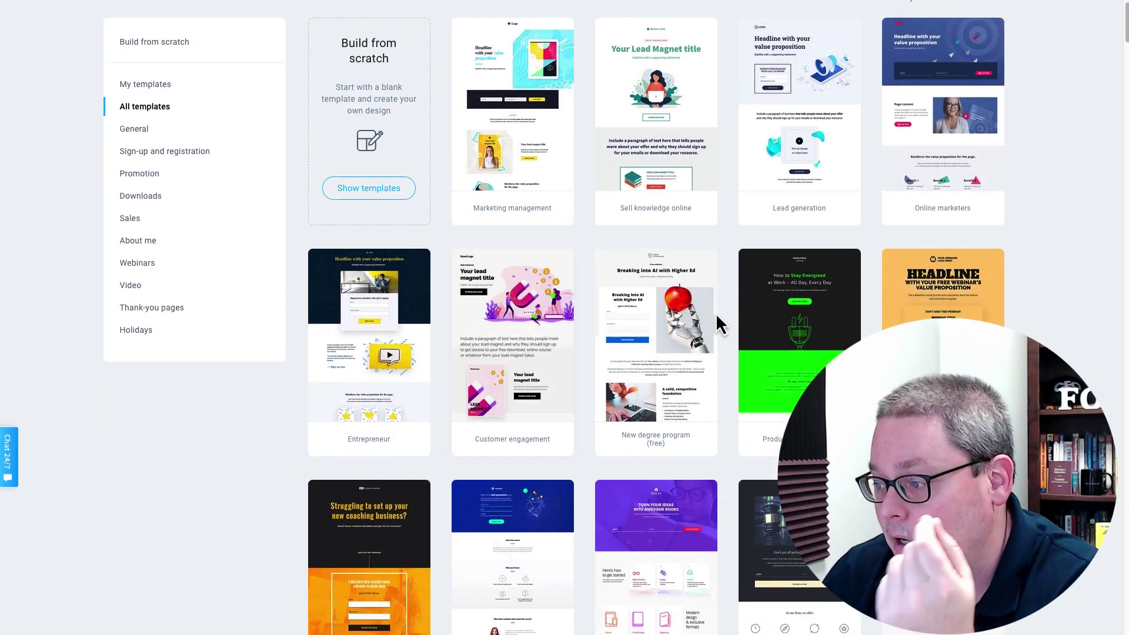
scroll(709, 325, down, 5)
scroll(711, 325, down, 3)
scroll(710, 325, down, 3)
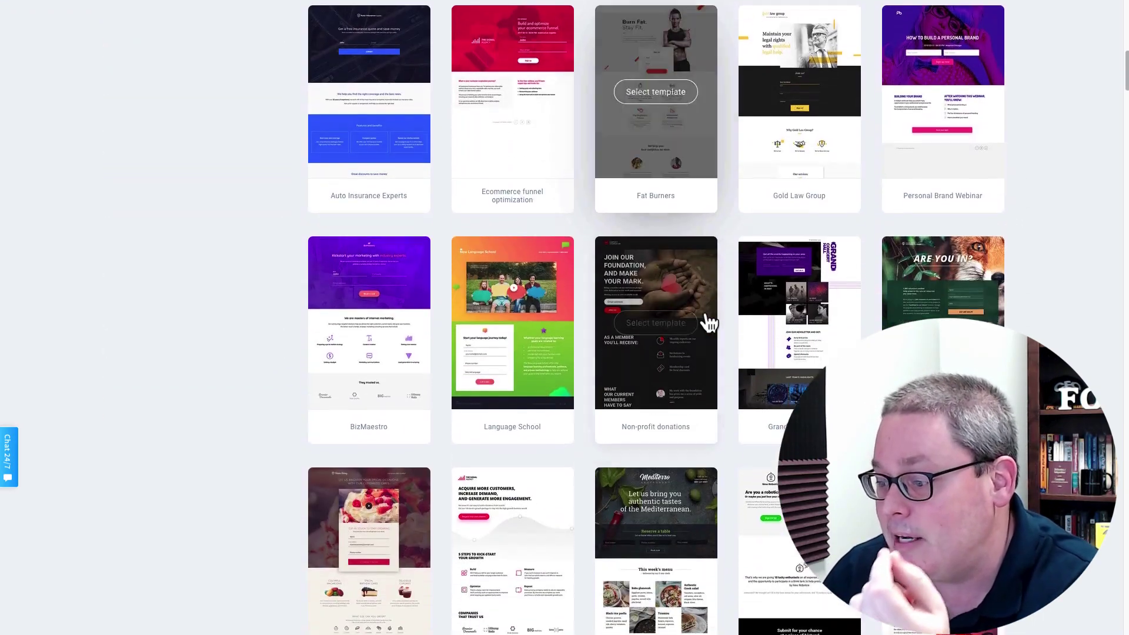
scroll(710, 325, down, 3)
scroll(710, 325, down, 3)
scroll(711, 325, down, 3)
scroll(710, 325, down, 3)
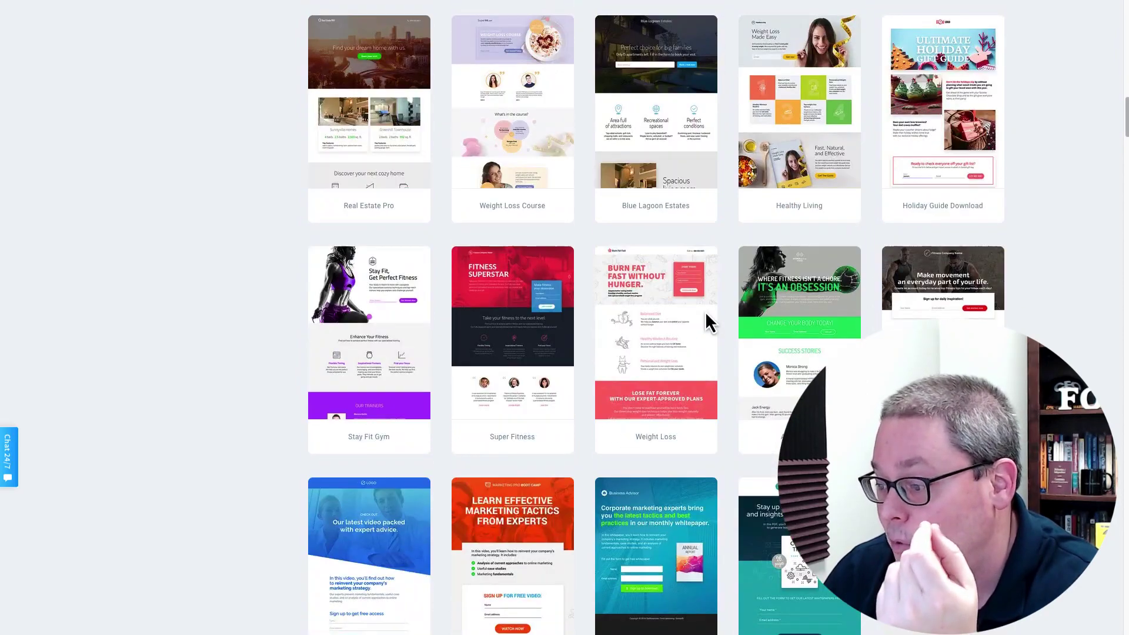
scroll(710, 325, down, 3)
scroll(710, 325, down, 3)
scroll(710, 321, down, 3)
scroll(711, 322, down, 2)
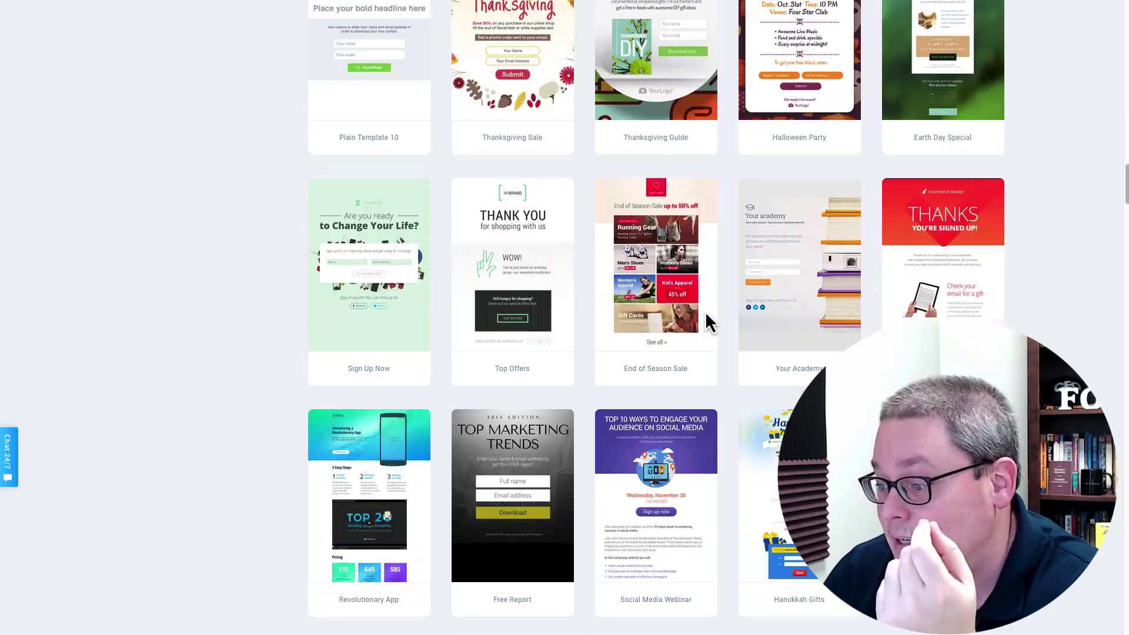
scroll(710, 323, down, 2)
scroll(711, 322, down, 2)
scroll(708, 322, down, 1)
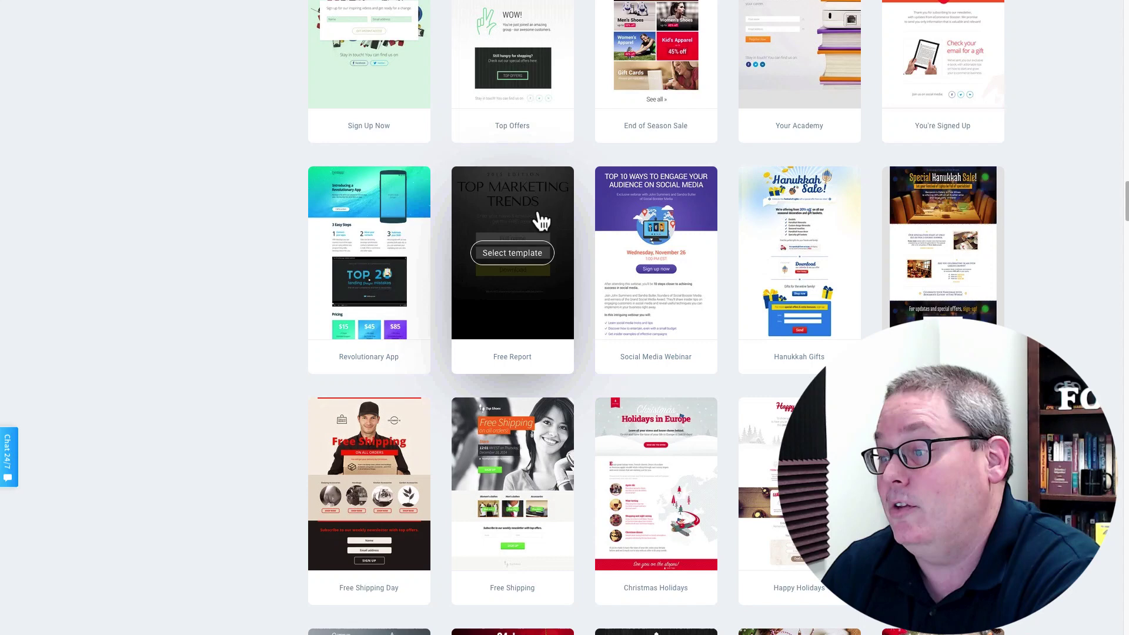
Open the Top Marketing Trends template as Test 1234 and put Audience = Traffic on the Squeeze Page
click(512, 253)
text(Test 1234)
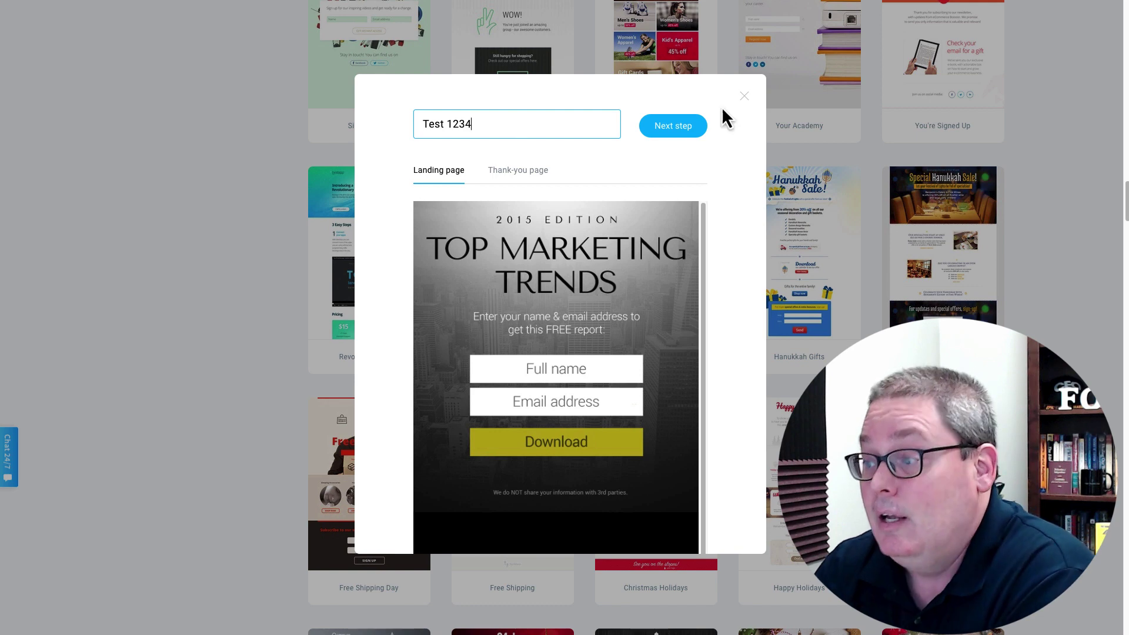
click(664, 130)
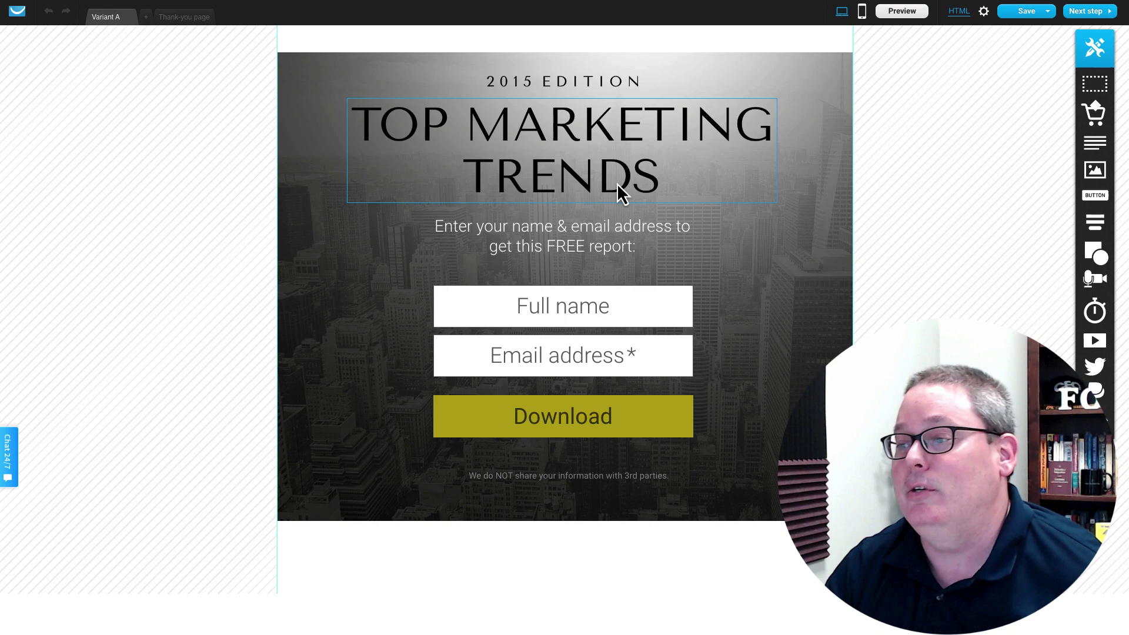
drag(617, 183, 618, 187)
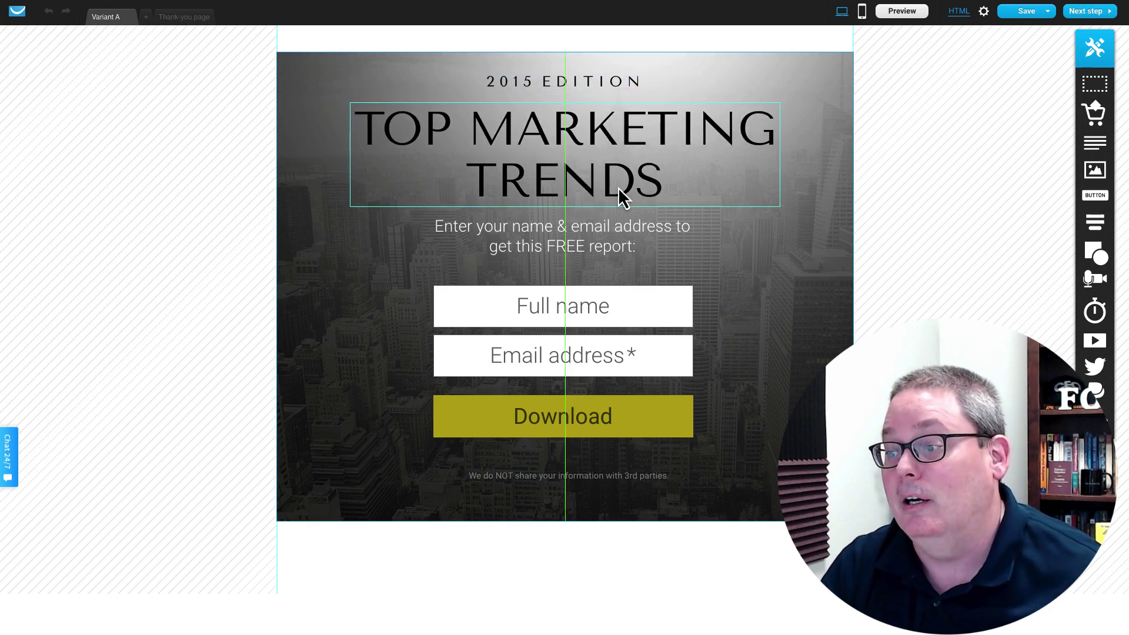
click(577, 84)
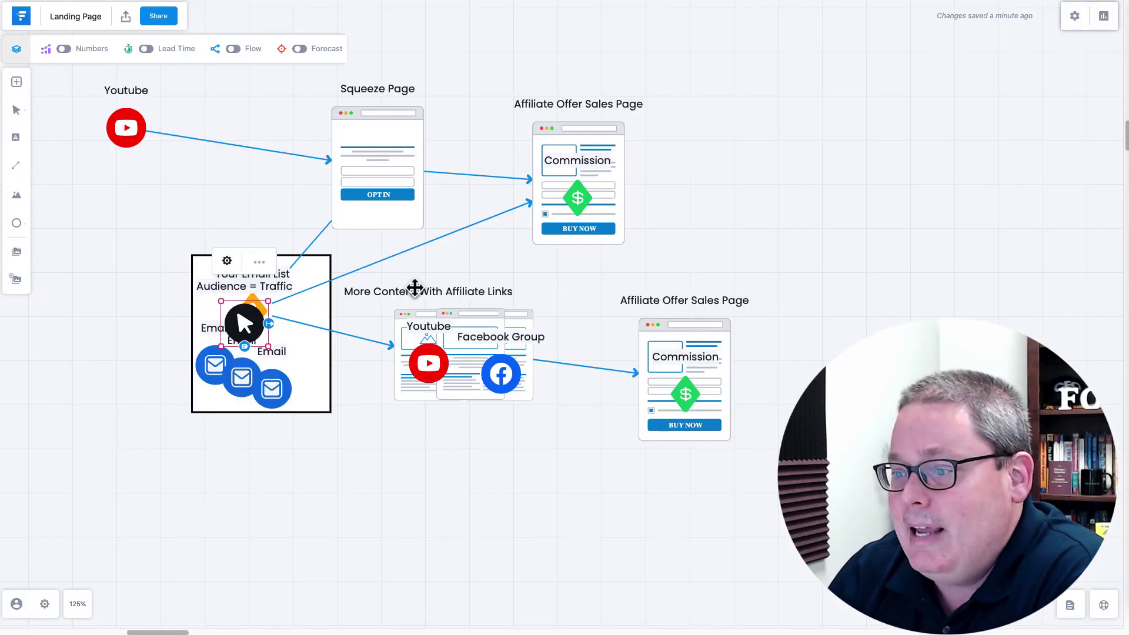
mouse_move(244, 322)
mouse_down()
mouse_move(126, 139)
mouse_move(366, 186)
mouse_up()
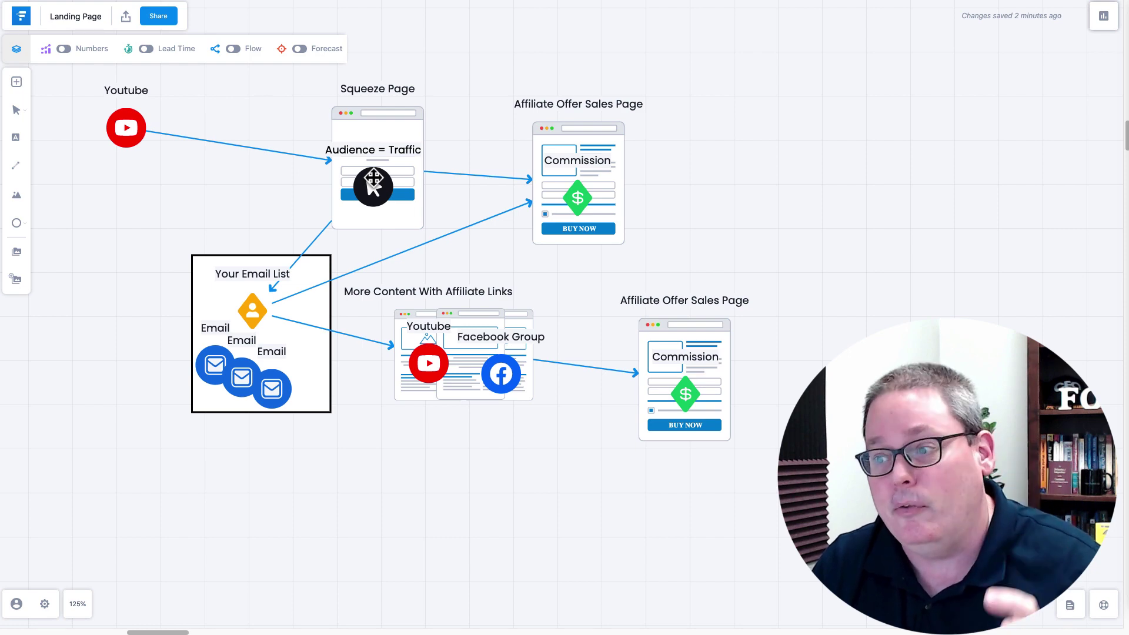
Leave the Funnelytics canvas for the Simple Strategy affiliate sales page with its countdown timer
mouse_move(374, 186)
mouse_down()
mouse_move(383, 179)
mouse_move(256, 334)
mouse_move(364, 177)
mouse_move(578, 189)
mouse_move(141, 183)
mouse_up()
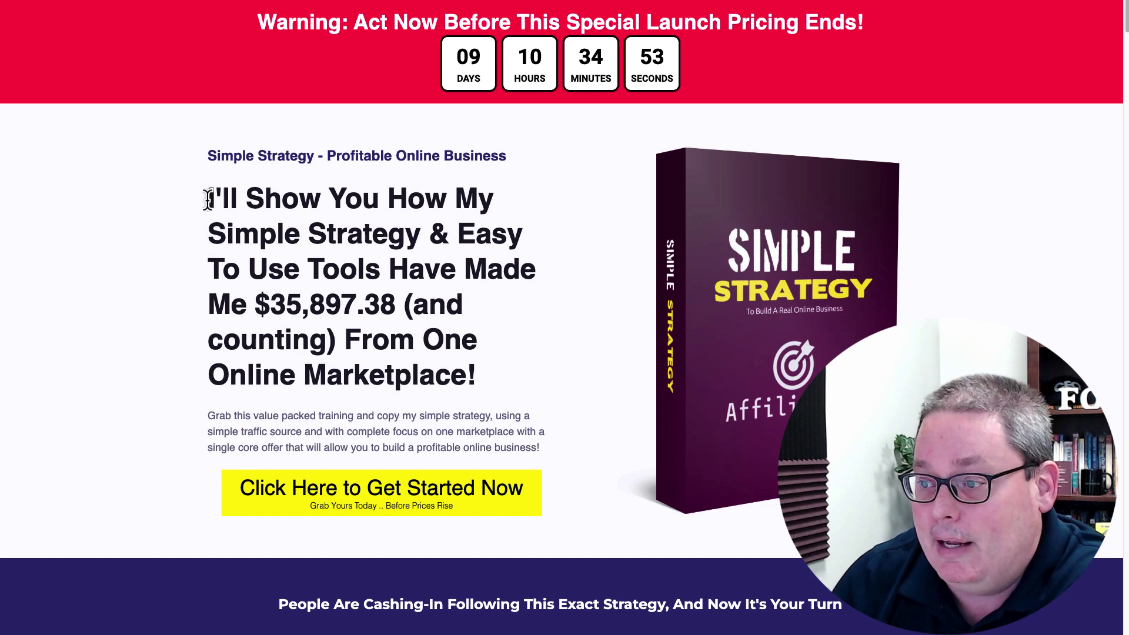
Select the headline from "I'll" to "Marketplace!" and copy it from the right-click menu
mouse_move(206, 200)
mouse_down()
mouse_move(512, 262)
mouse_move(499, 375)
mouse_up()
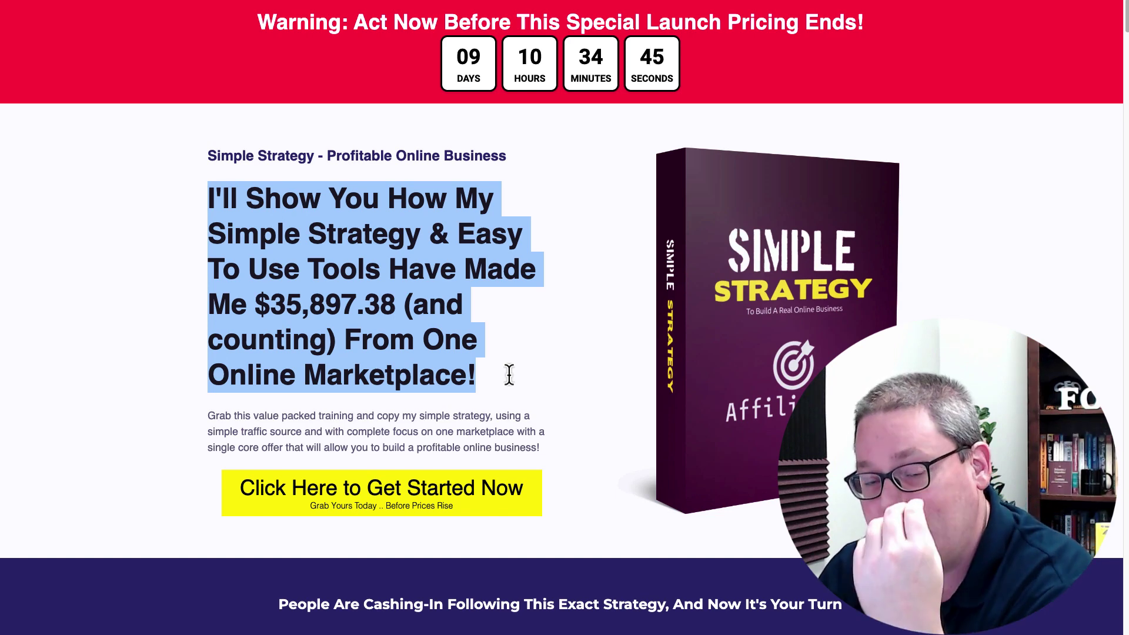
click(506, 340)
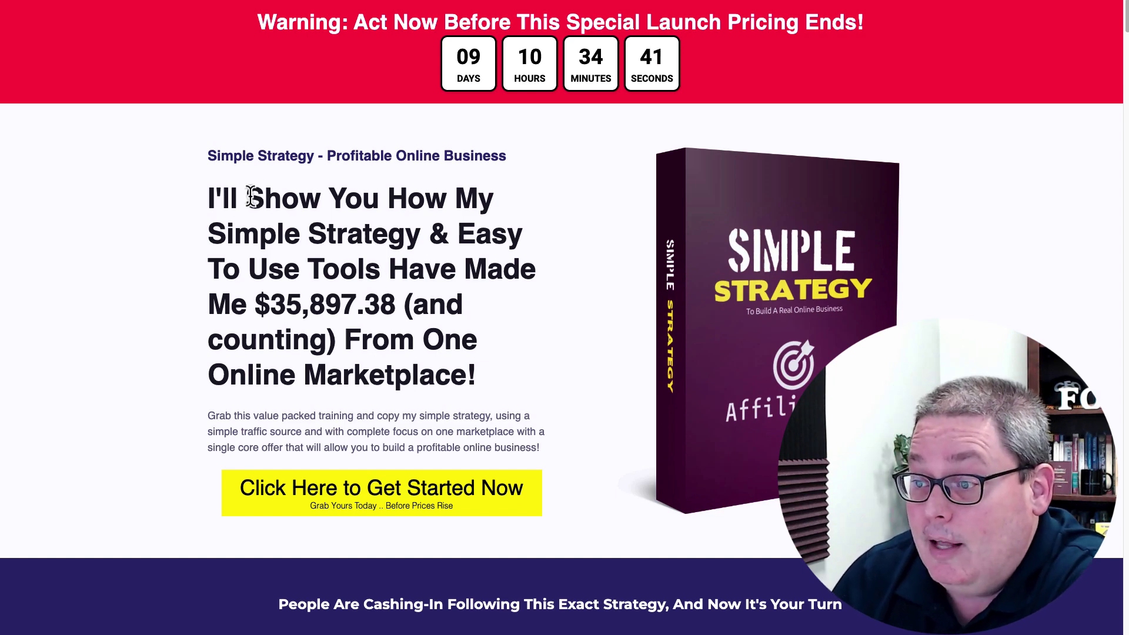
drag(247, 198, 483, 200)
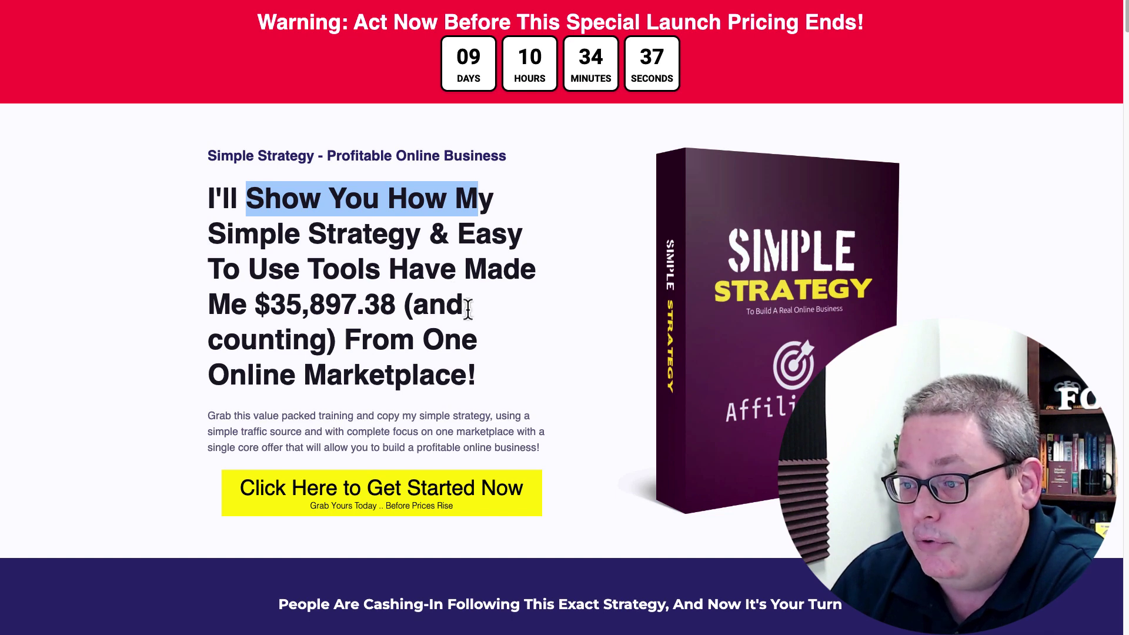
drag(470, 306, 255, 306)
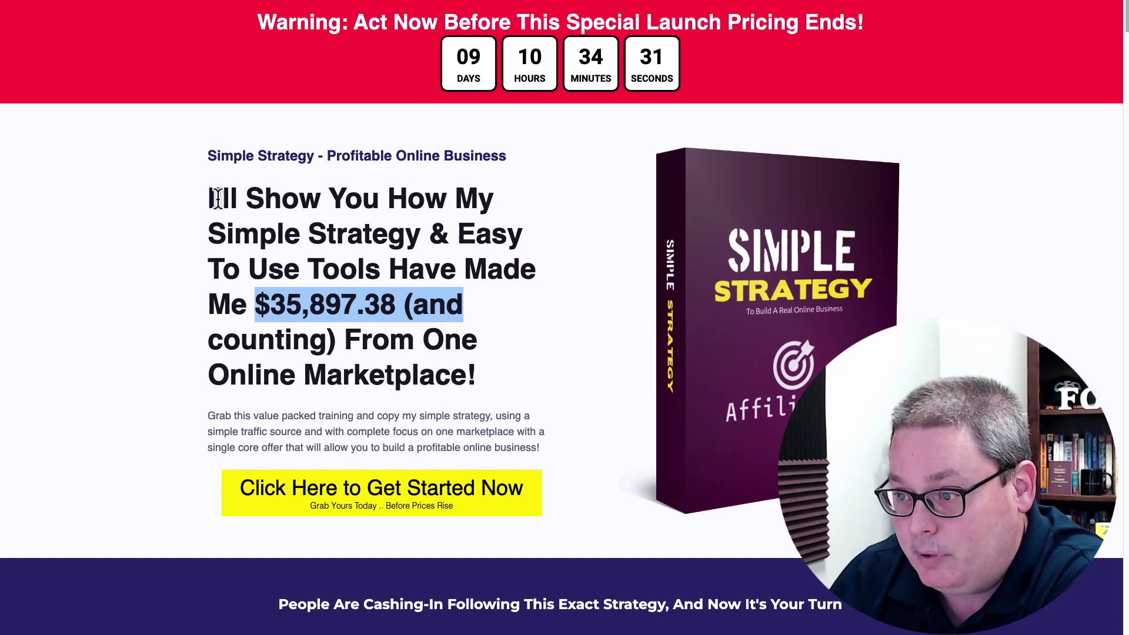
drag(211, 198, 484, 375)
right_click(392, 344)
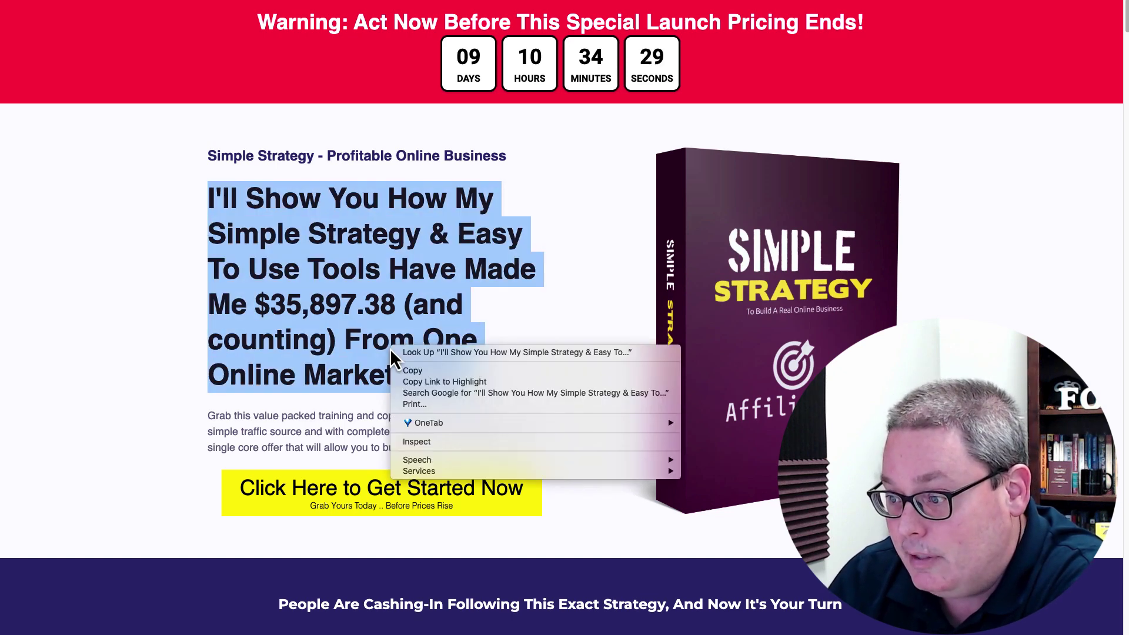
click(415, 371)
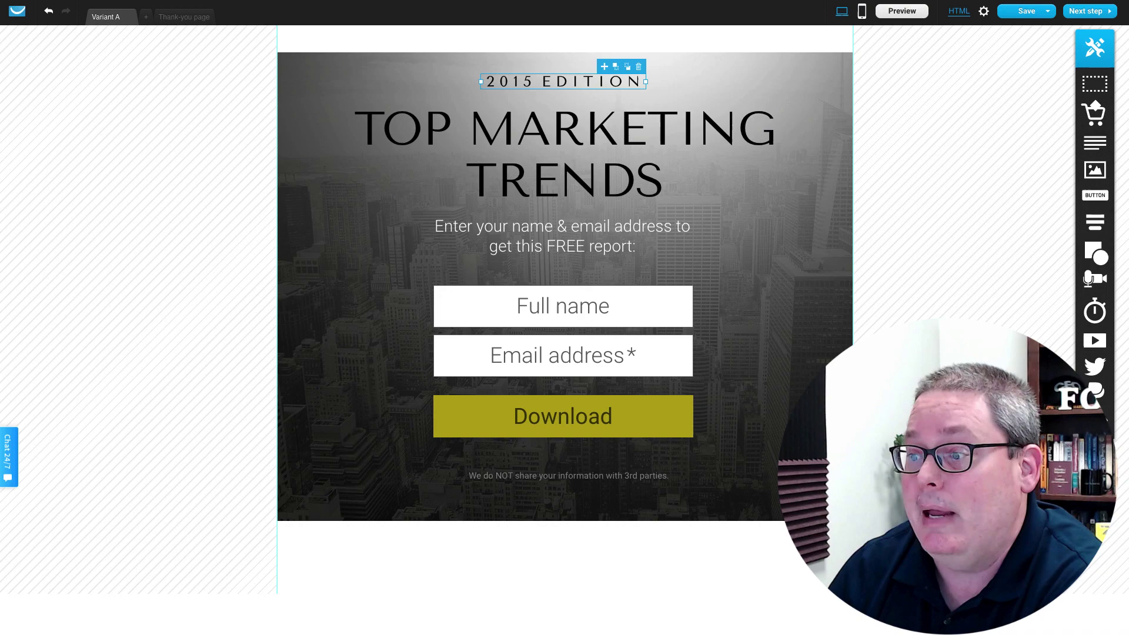
Replace the TOP MARKETING TRENDS heading text with the copied sales headline
click(498, 171)
double_click(499, 172)
key(ctrl+a)
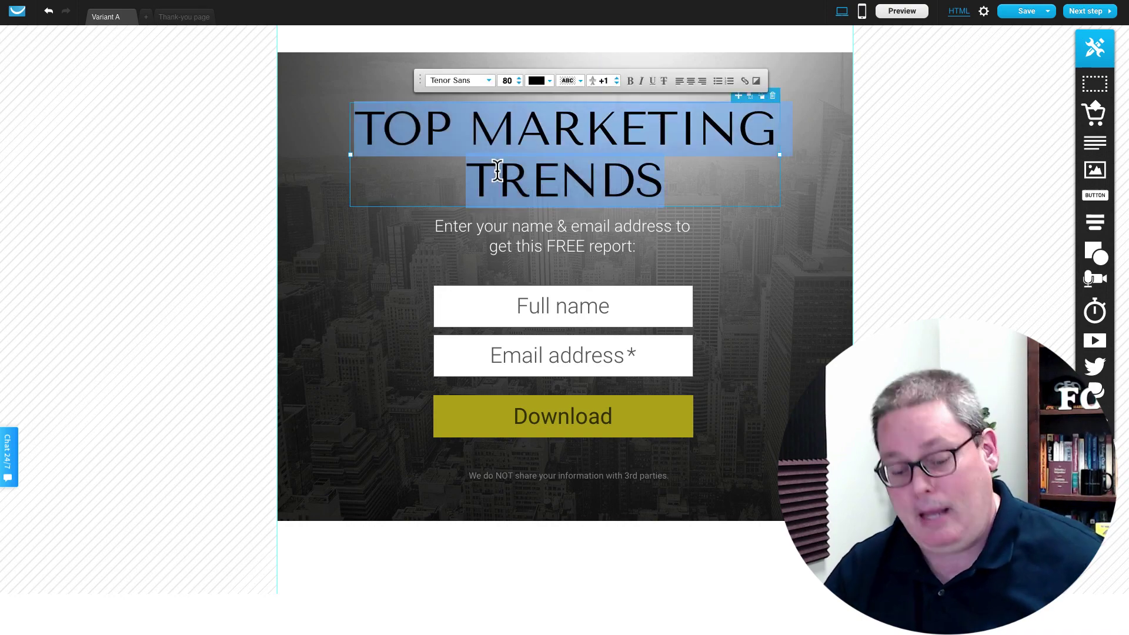
key(ctrl+v)
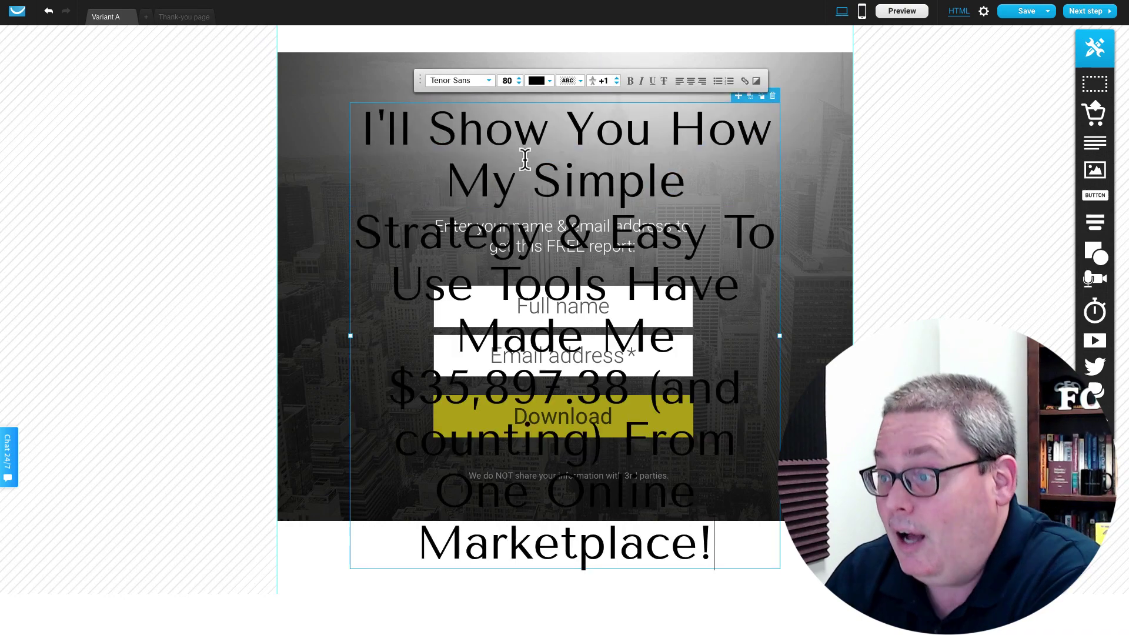
Shrink the headline font to 40 and reword it to "A Simple Strategy", deleting "Me"
click(519, 83)
click(520, 84)
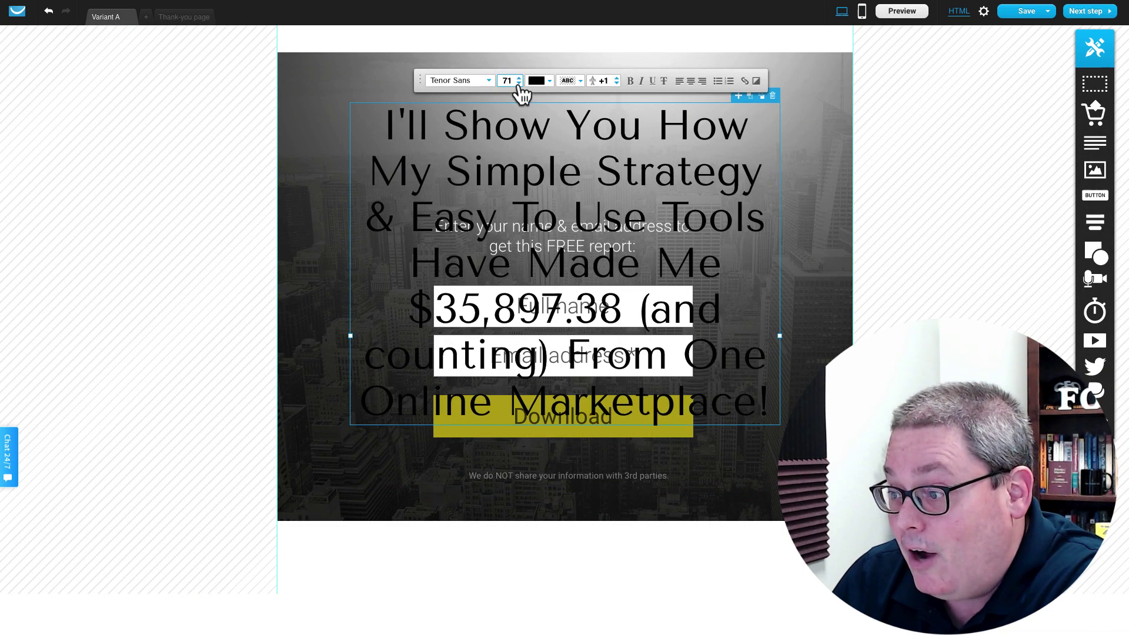
click(519, 84)
click(520, 84)
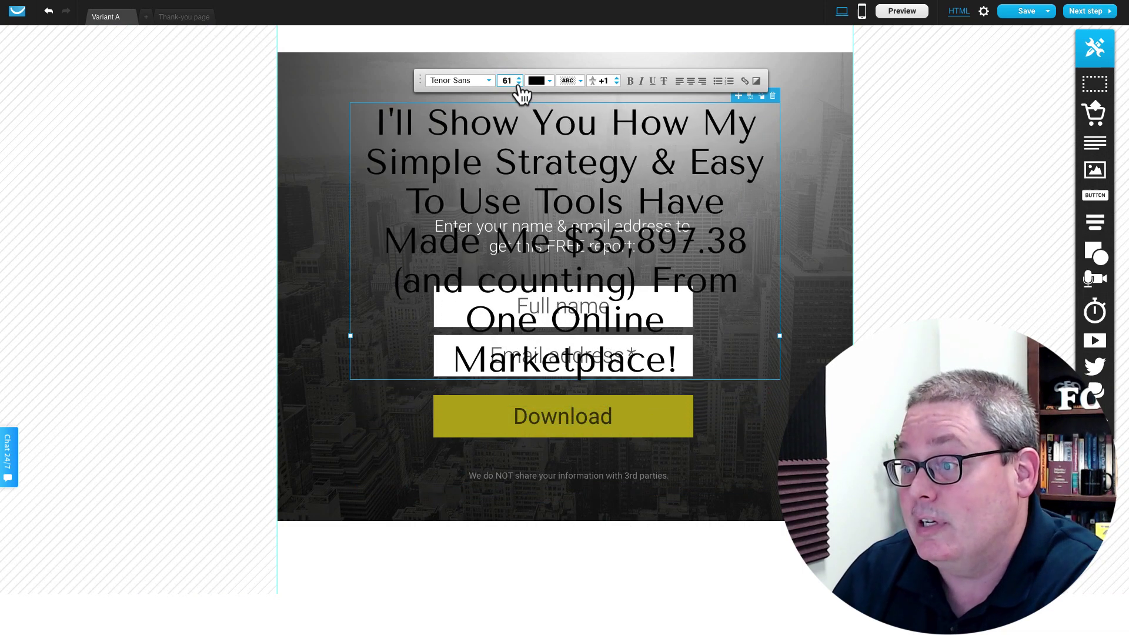
click(519, 84)
click(519, 83)
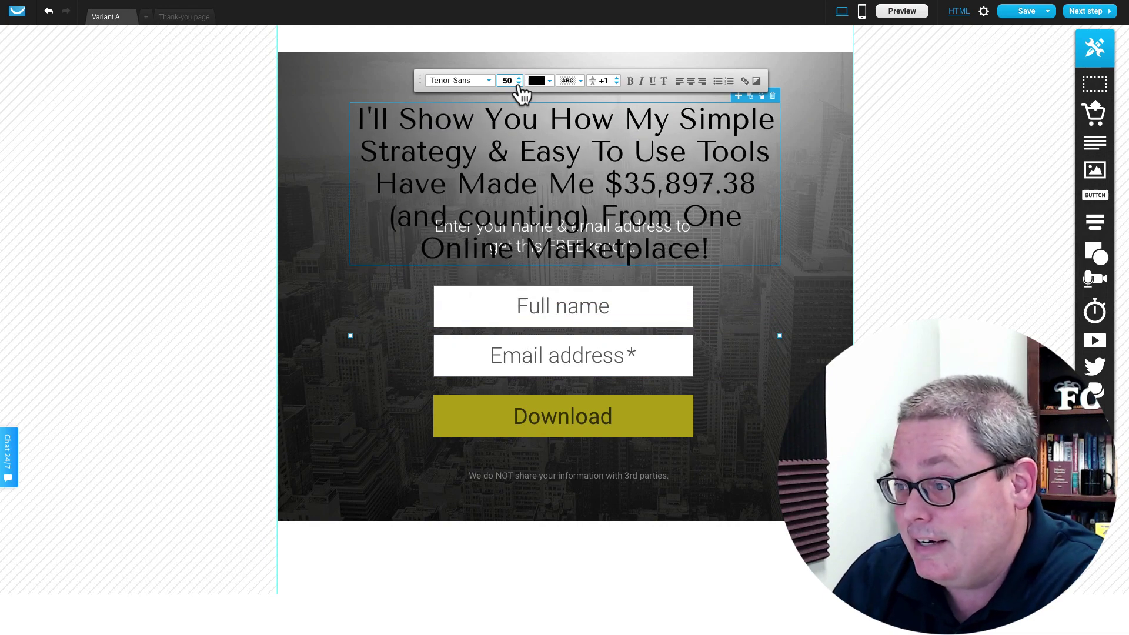
click(519, 83)
click(520, 83)
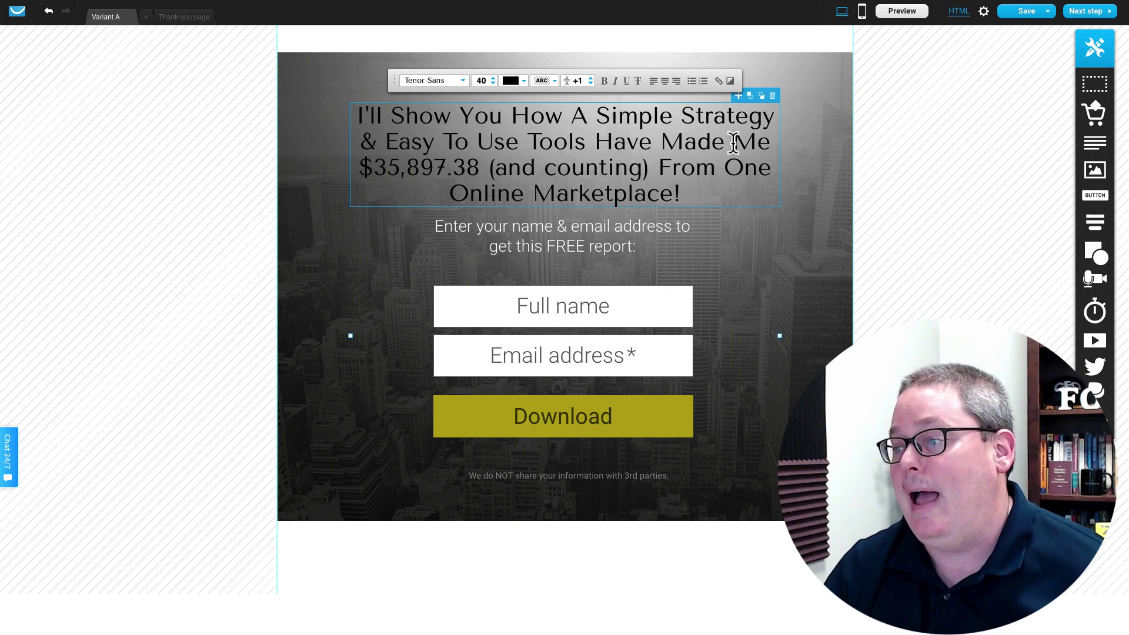
key(BackSpace)
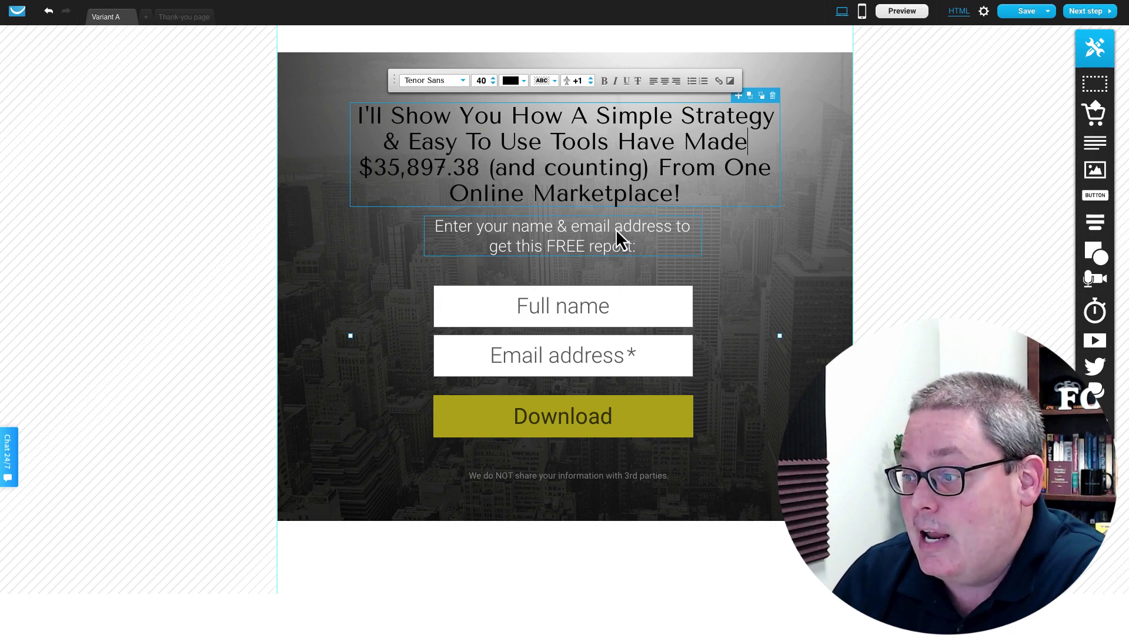
Change "FREE report" to "INFO" in the subtext under the headline
click(618, 256)
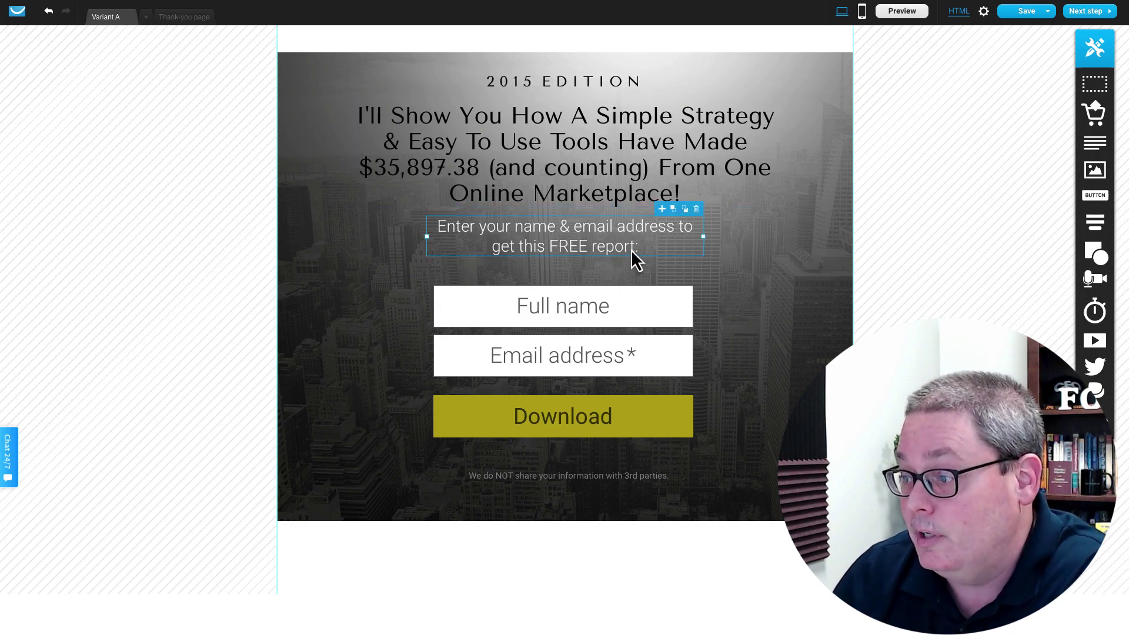
double_click(633, 250)
click(633, 250)
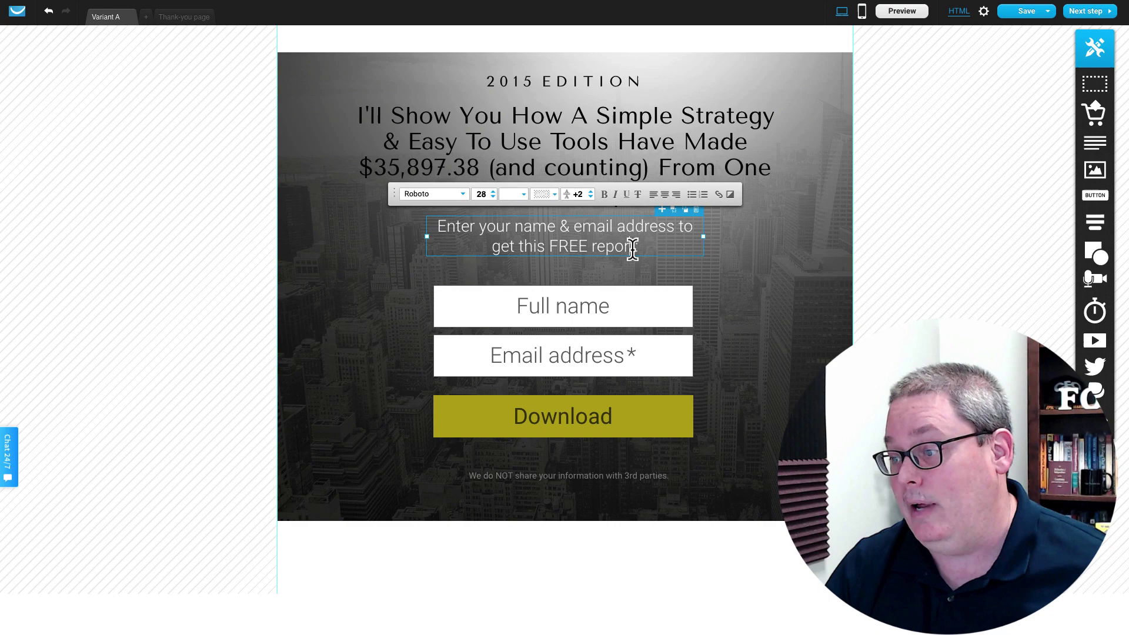
key(BackSpace)
key(BackSpace)
key(BackSpace)
text(INFO)
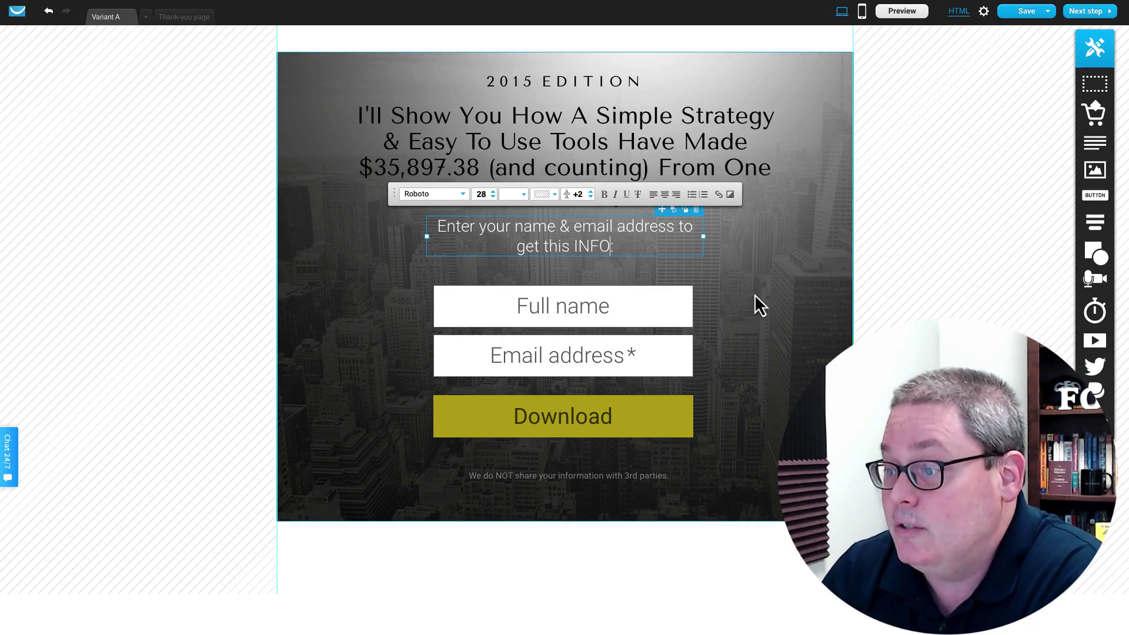
click(754, 293)
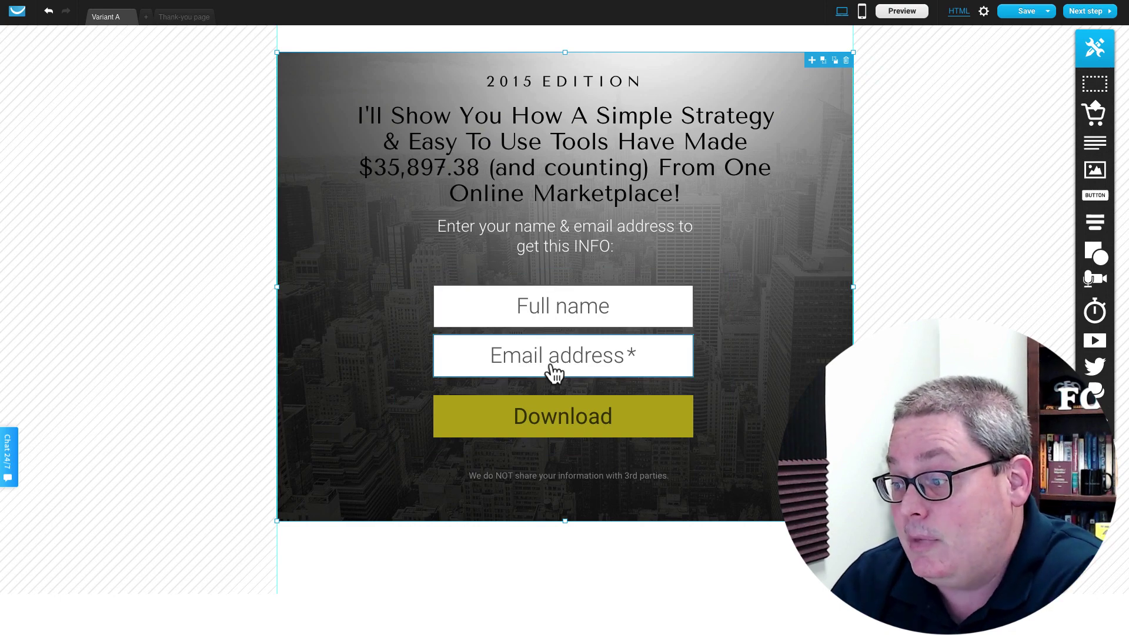
Relabel the Download button "Get This Info" and open the Thank-you page
click(499, 432)
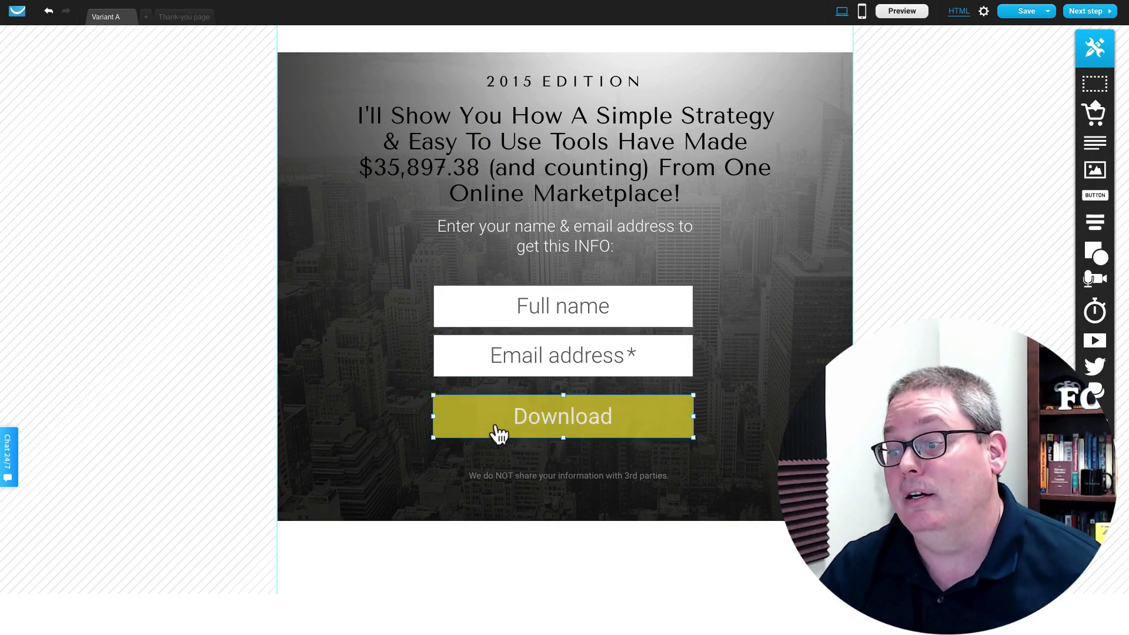
double_click(546, 431)
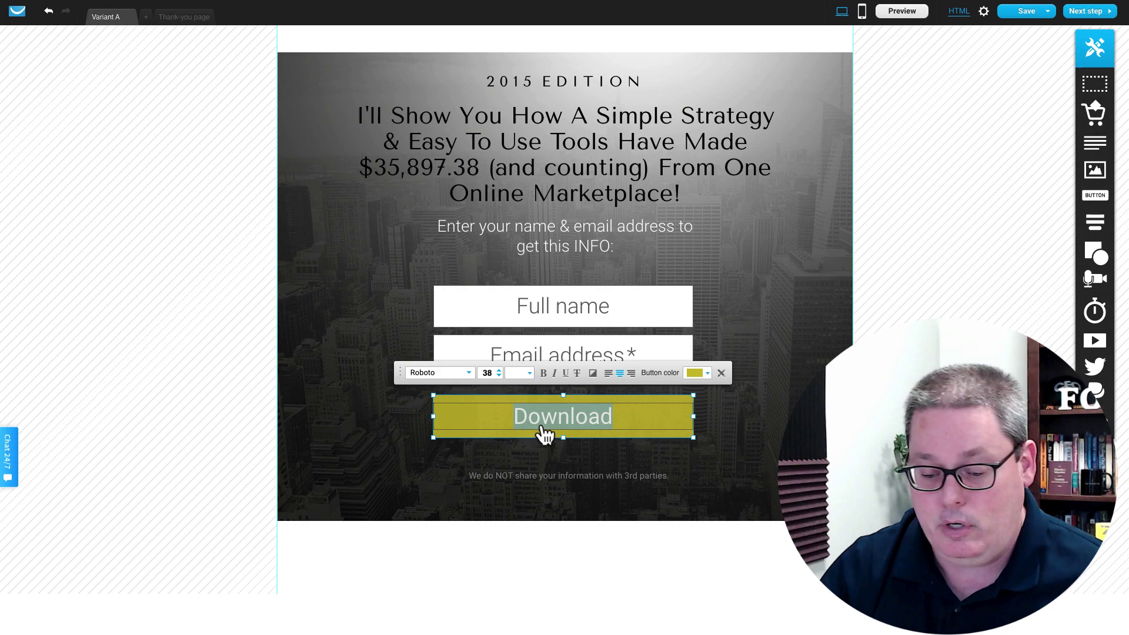
text(Get This)
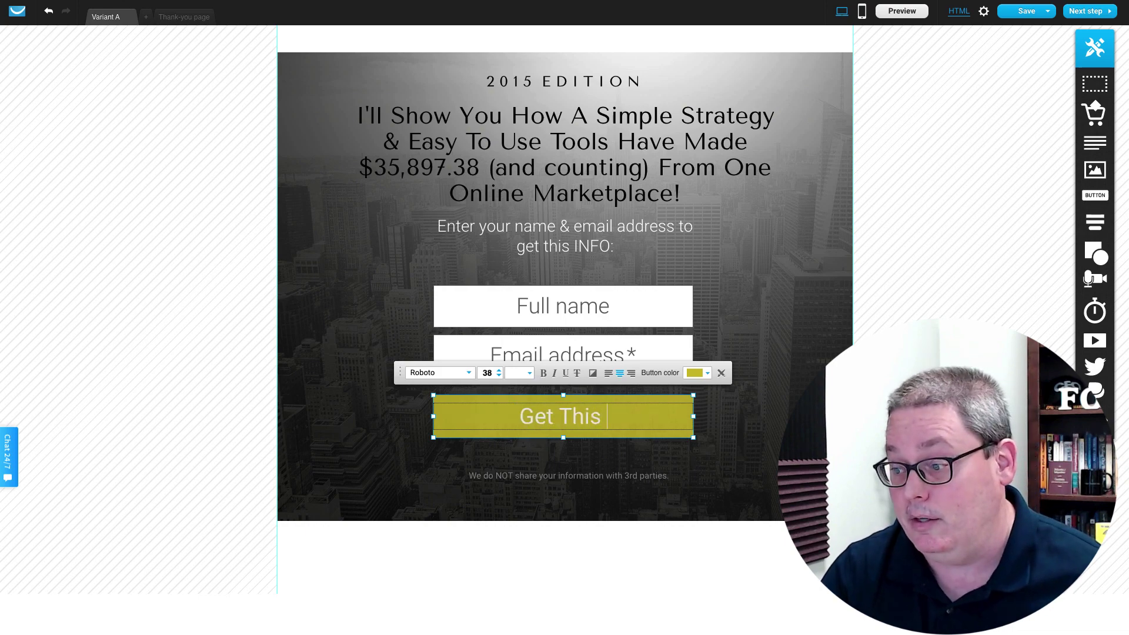
text(fo)
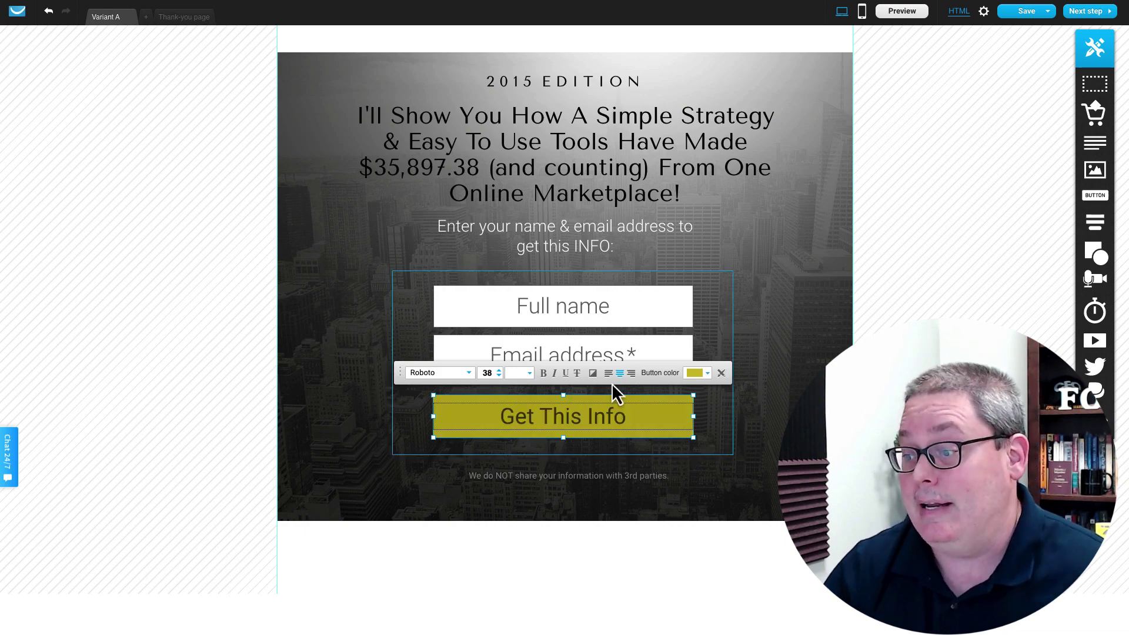
click(745, 353)
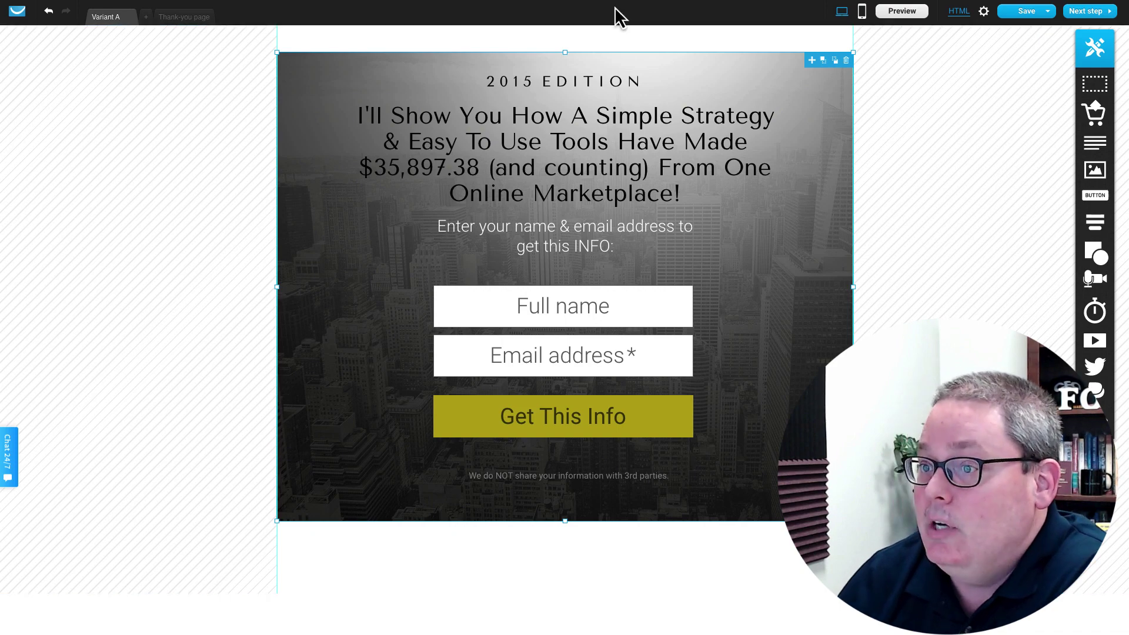
click(183, 17)
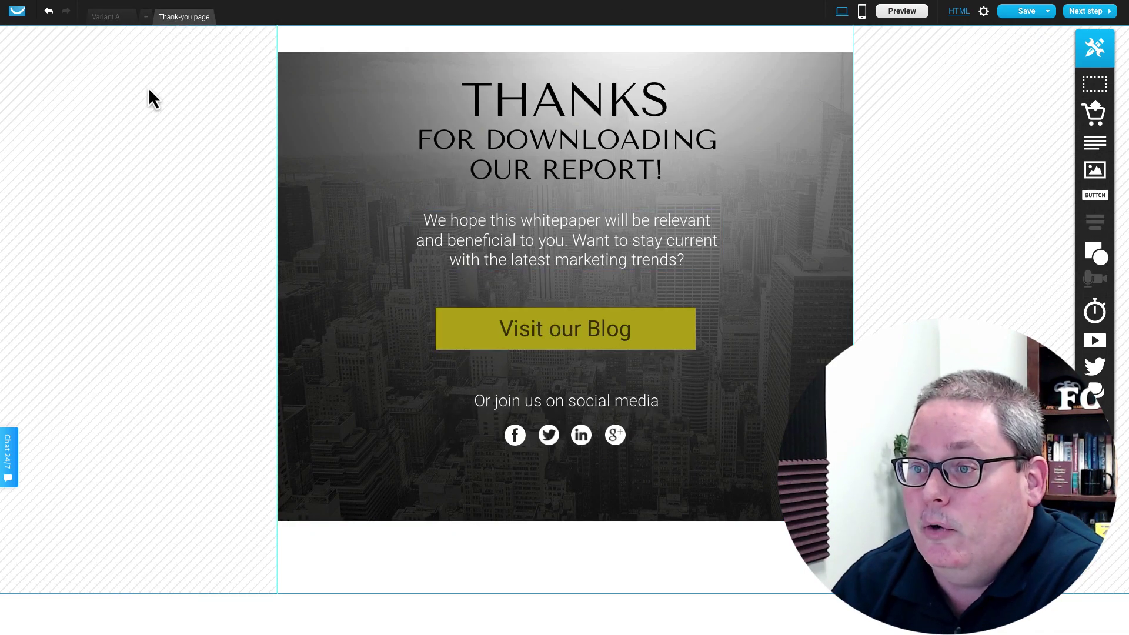
On Variant A, delete the 2015 EDITION tagline and nudge the subtext up
click(107, 17)
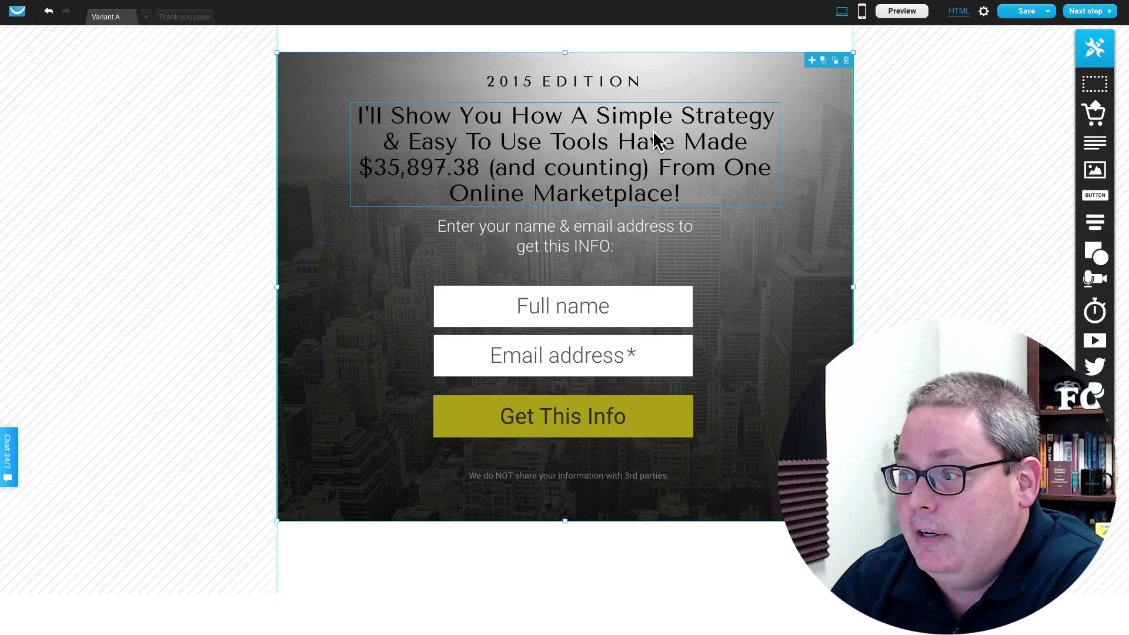
click(612, 83)
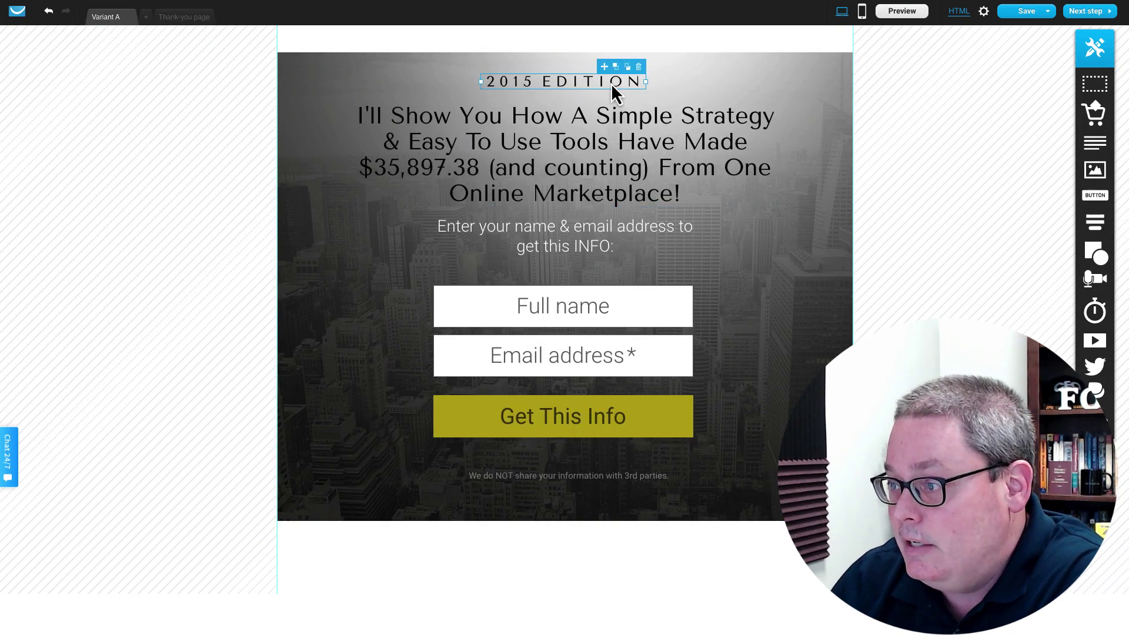
click(641, 78)
click(622, 121)
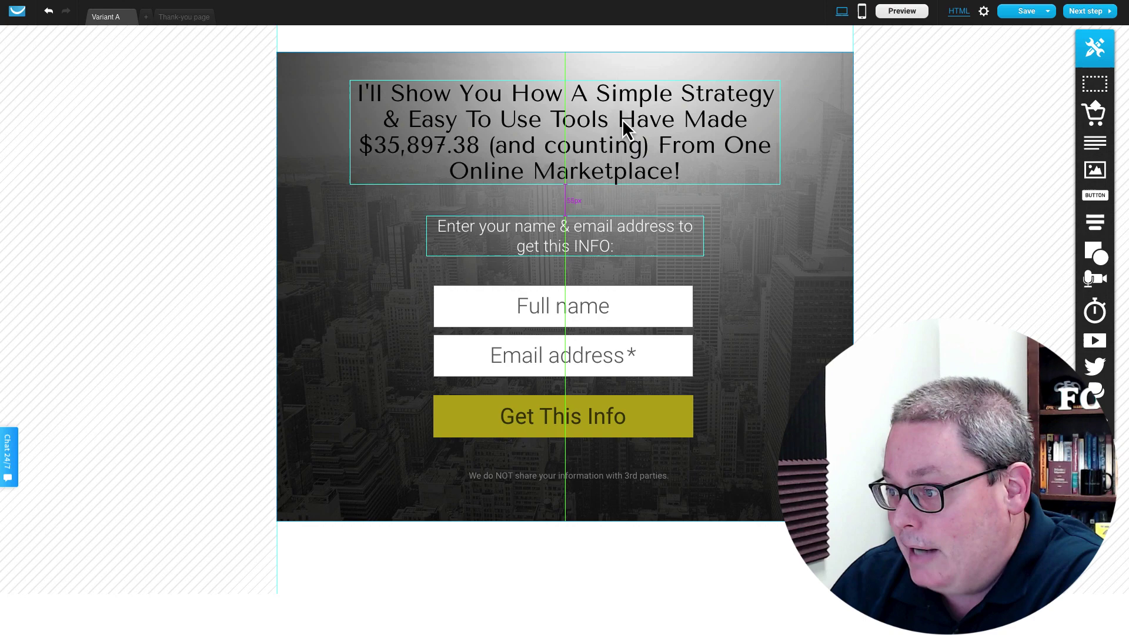
click(619, 231)
drag(620, 231, 621, 222)
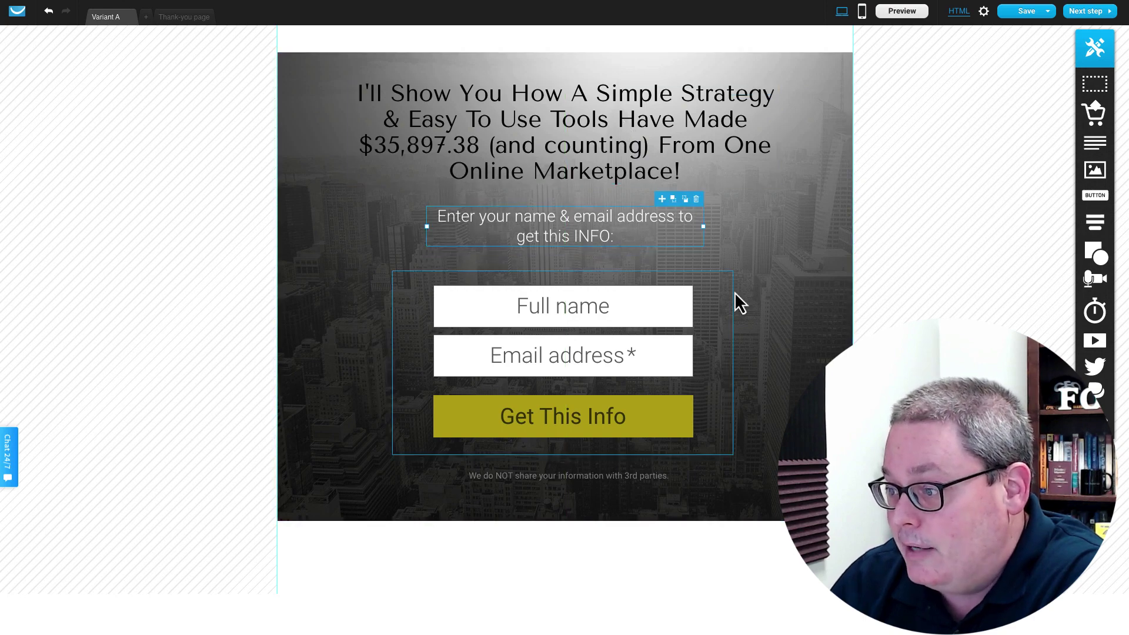
Delete the Full name field, then move the email field and Get This Info button up
click(630, 302)
click(686, 294)
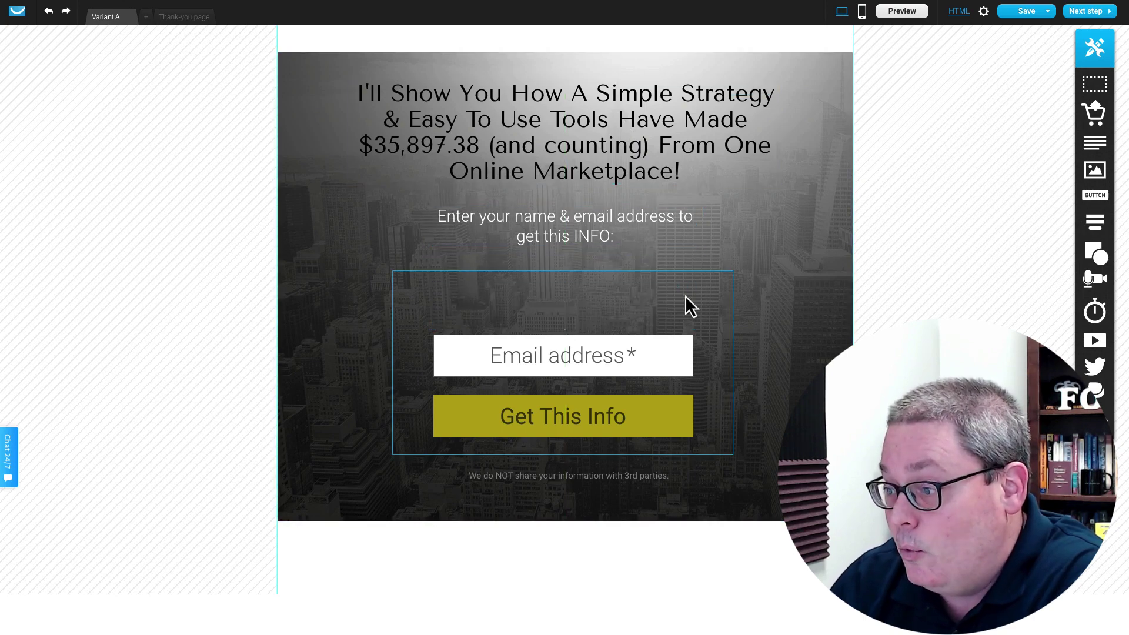
drag(649, 357, 649, 326)
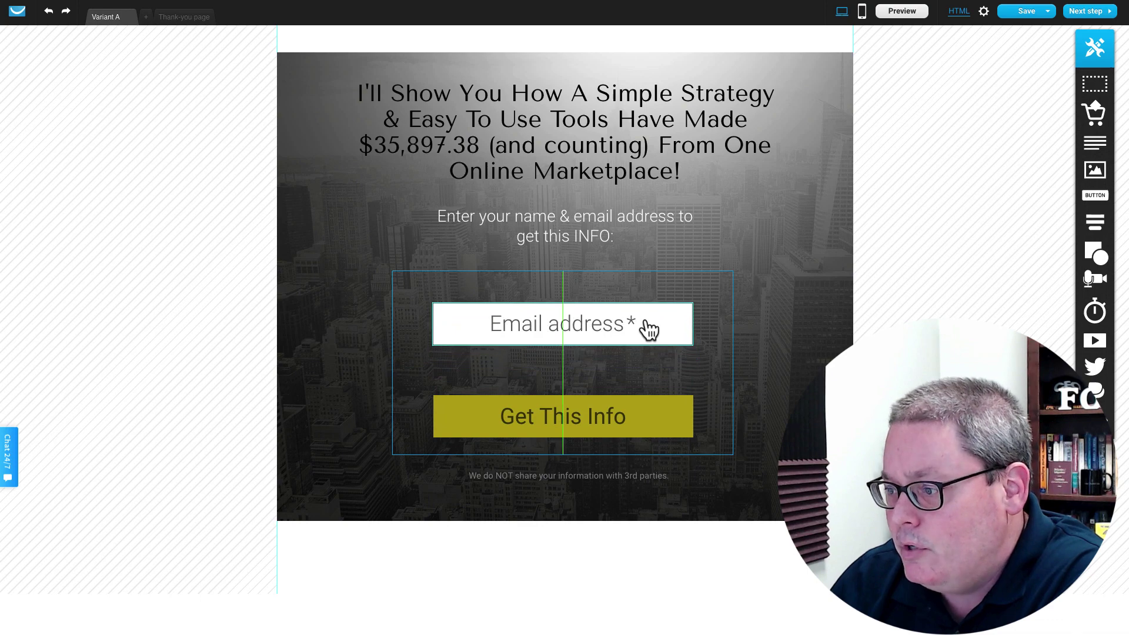
drag(650, 414, 652, 381)
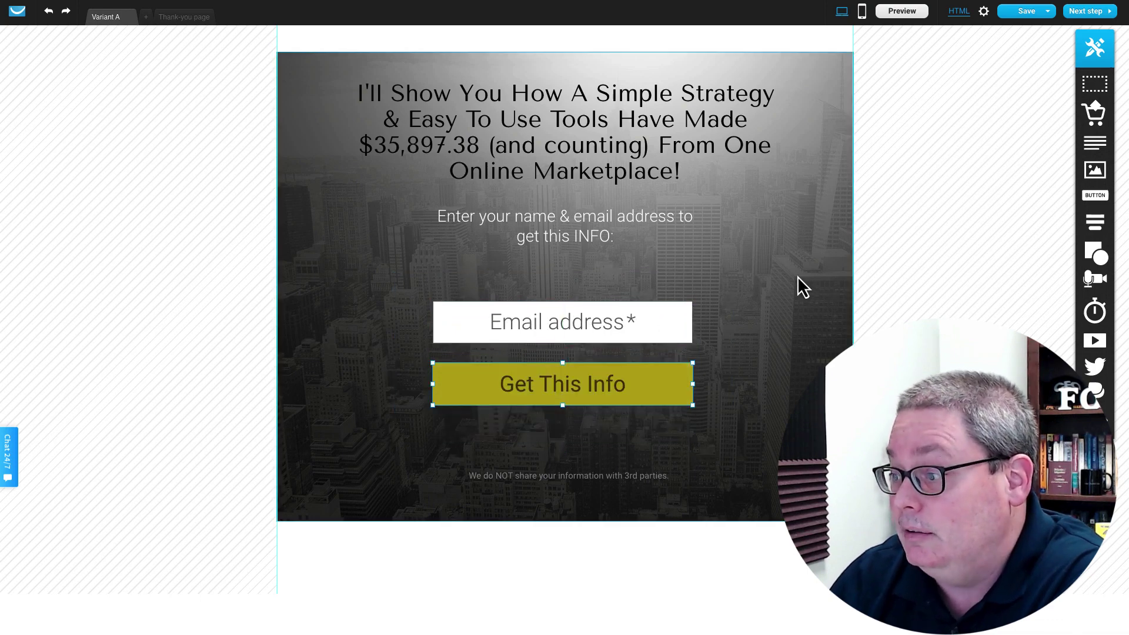
click(804, 278)
drag(594, 232, 599, 249)
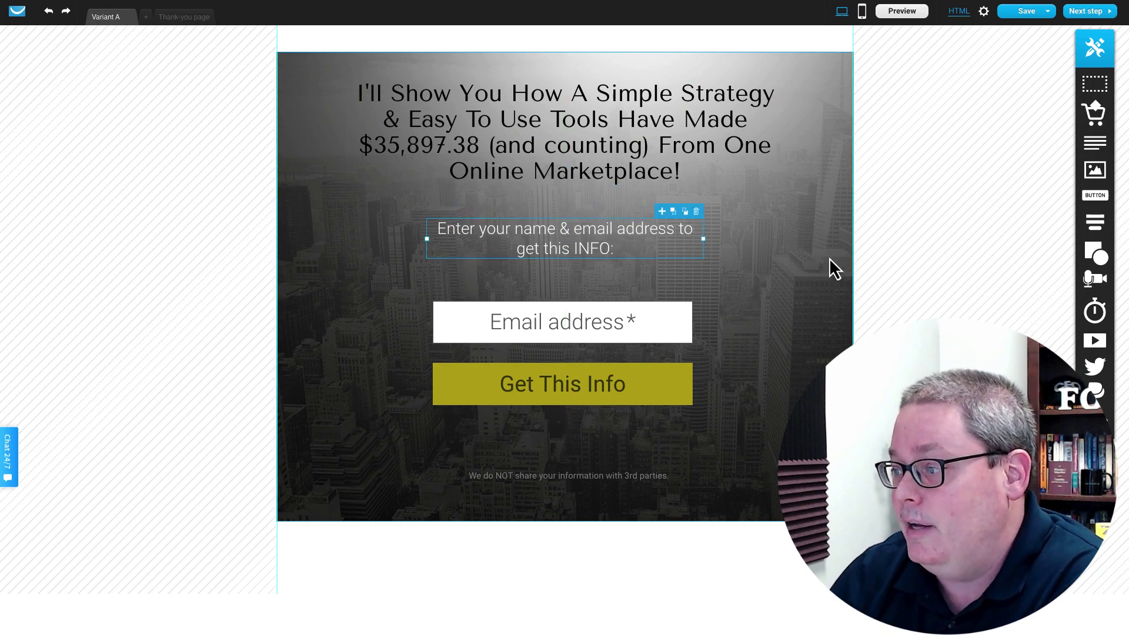
click(941, 241)
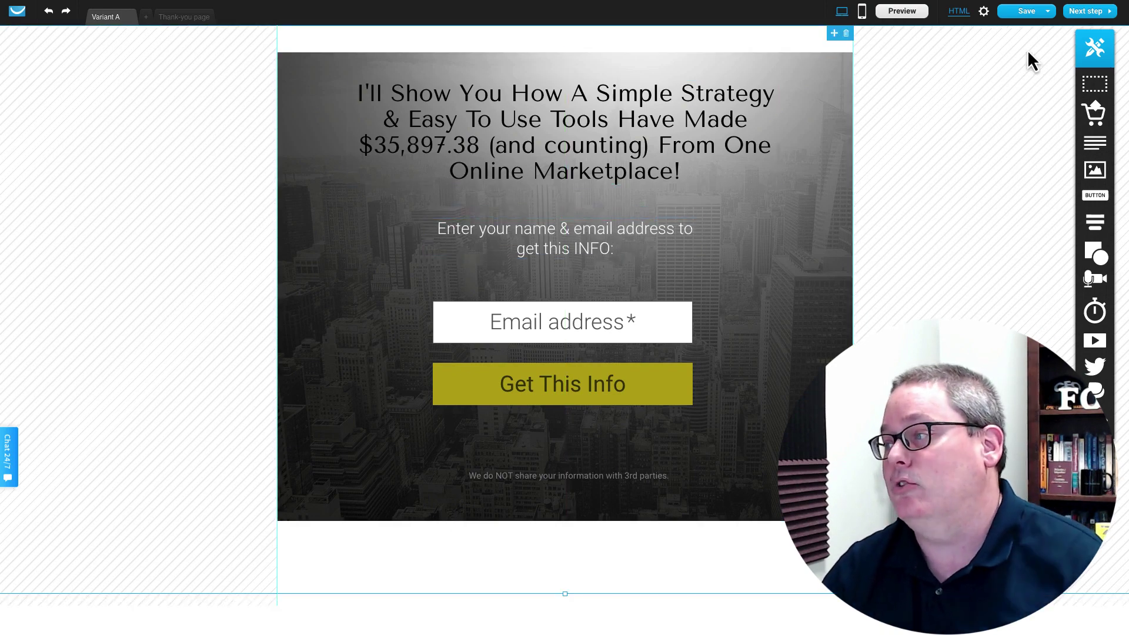
Save the squeeze page and continue to settings without a mobile version
click(1025, 10)
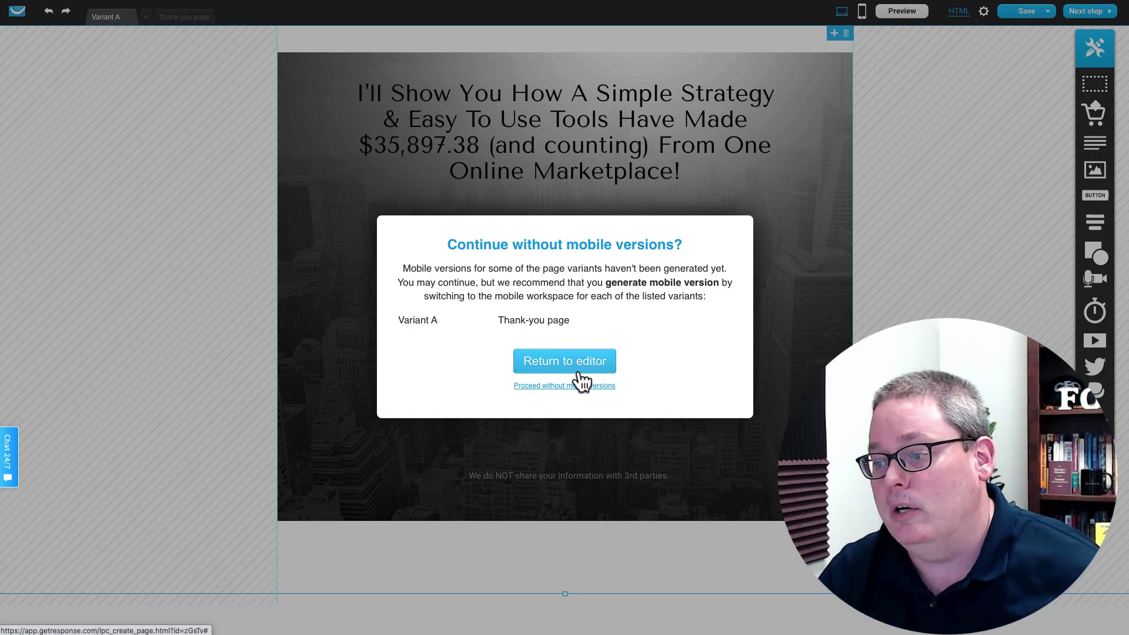
click(577, 385)
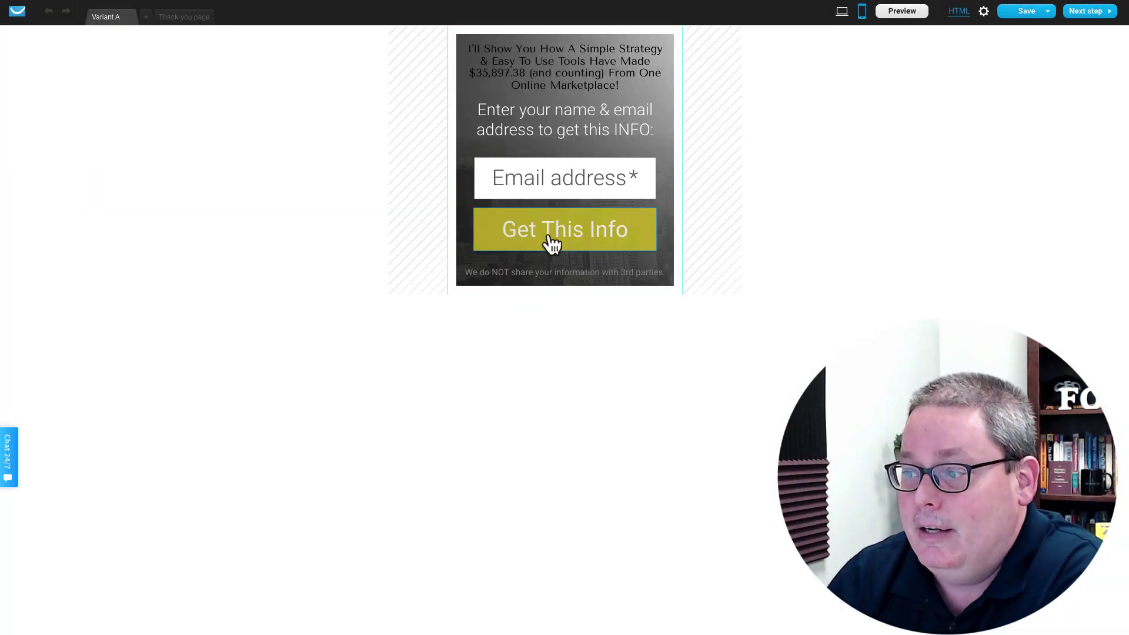
click(1084, 13)
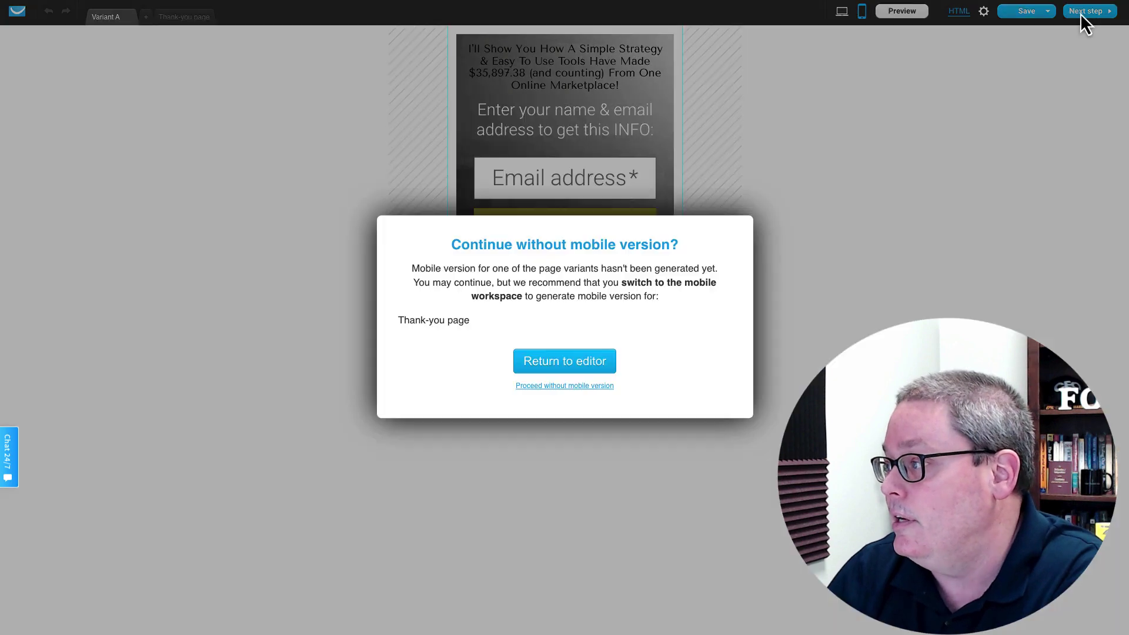
click(579, 388)
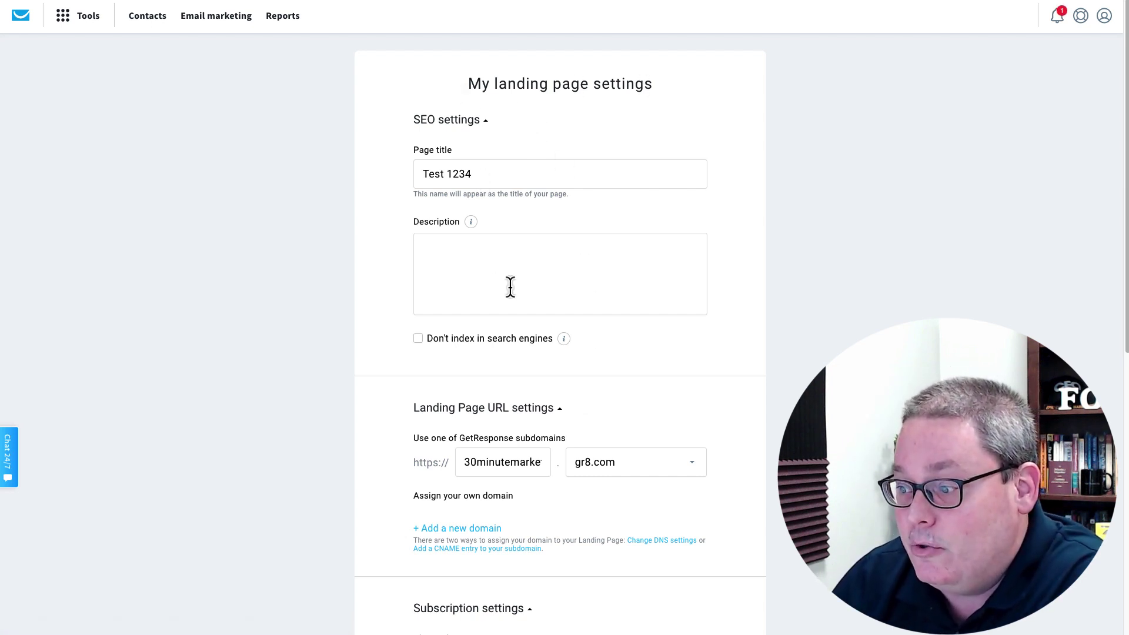
scroll(527, 248, down, 2)
scroll(526, 248, down, 2)
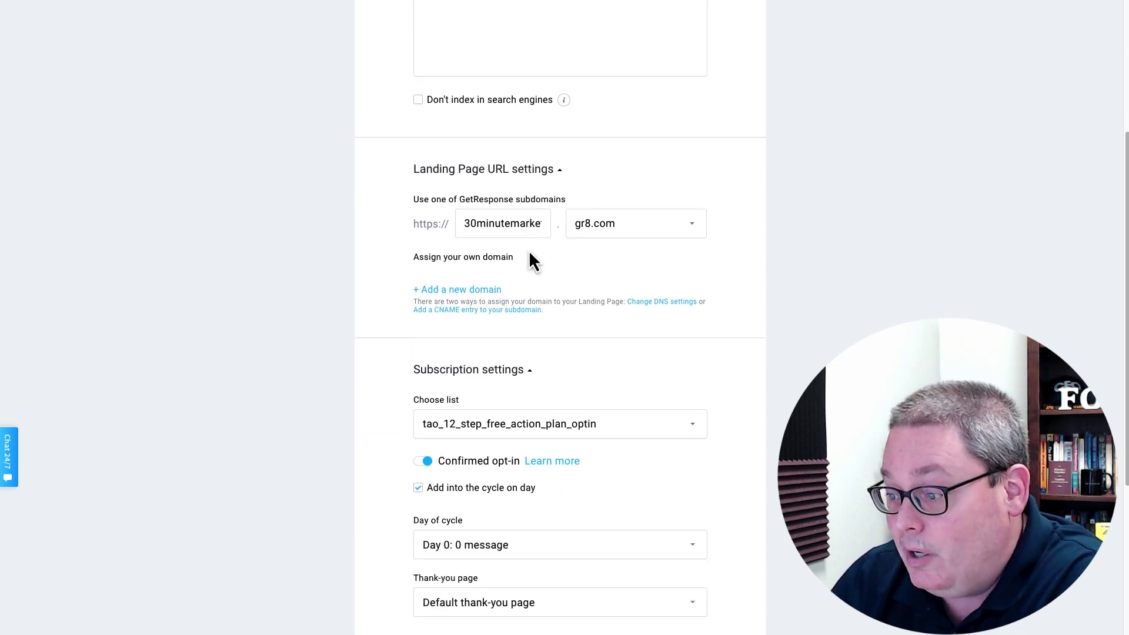
scroll(529, 249, down, 1)
Choose Test 1234 as the subscription list in Subscription settings
click(608, 333)
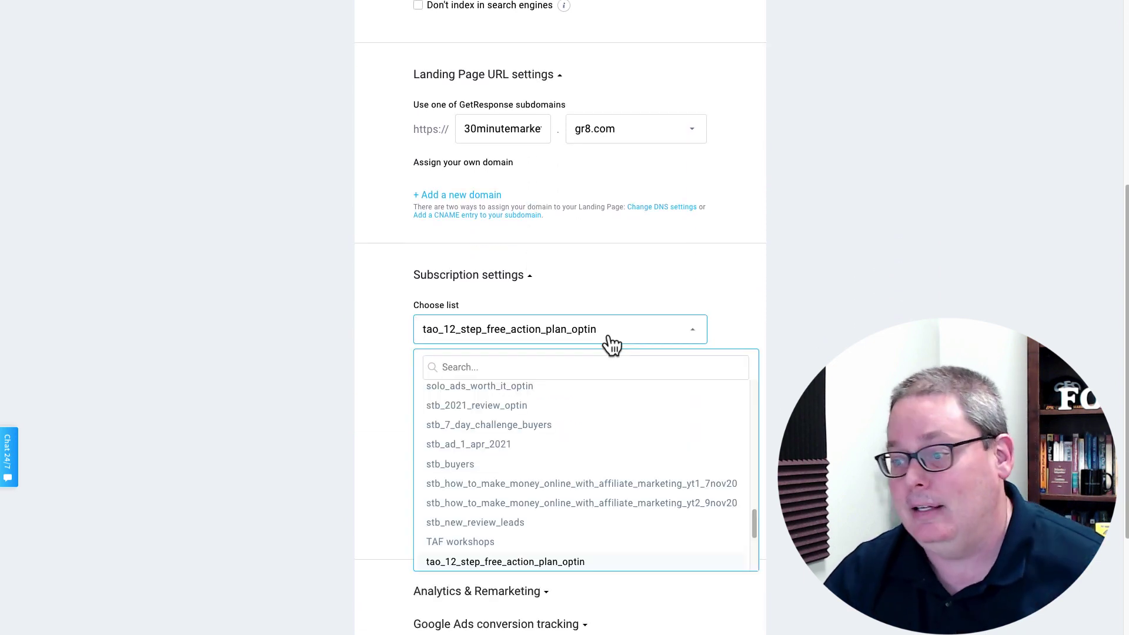
text(test)
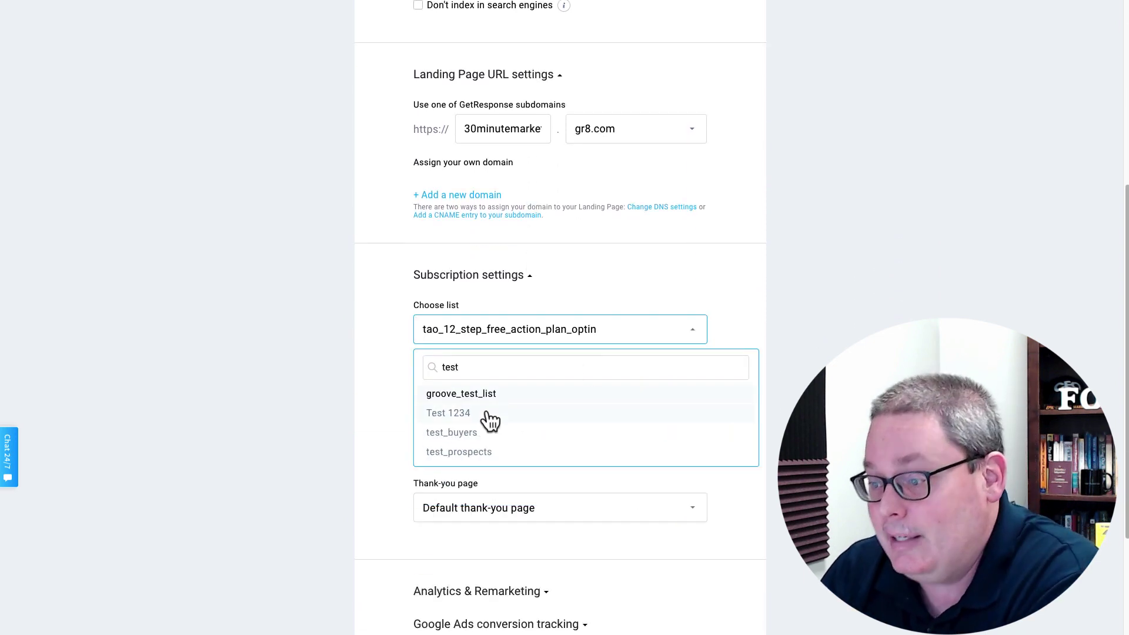
click(448, 413)
scroll(756, 427, down, 1)
scroll(756, 427, down, 1)
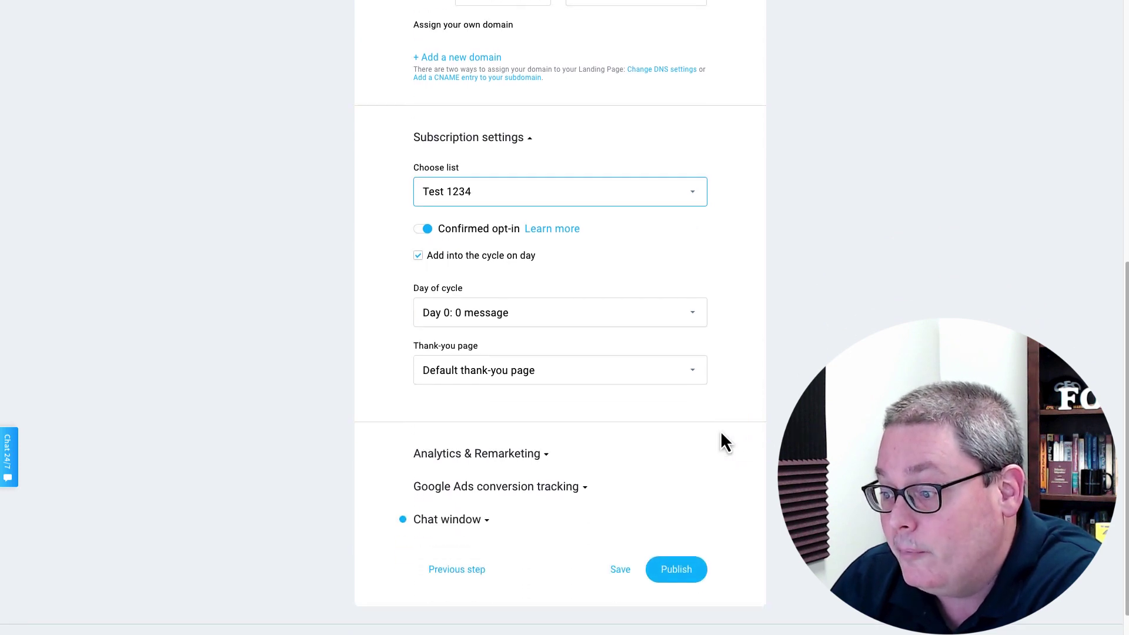
click(688, 343)
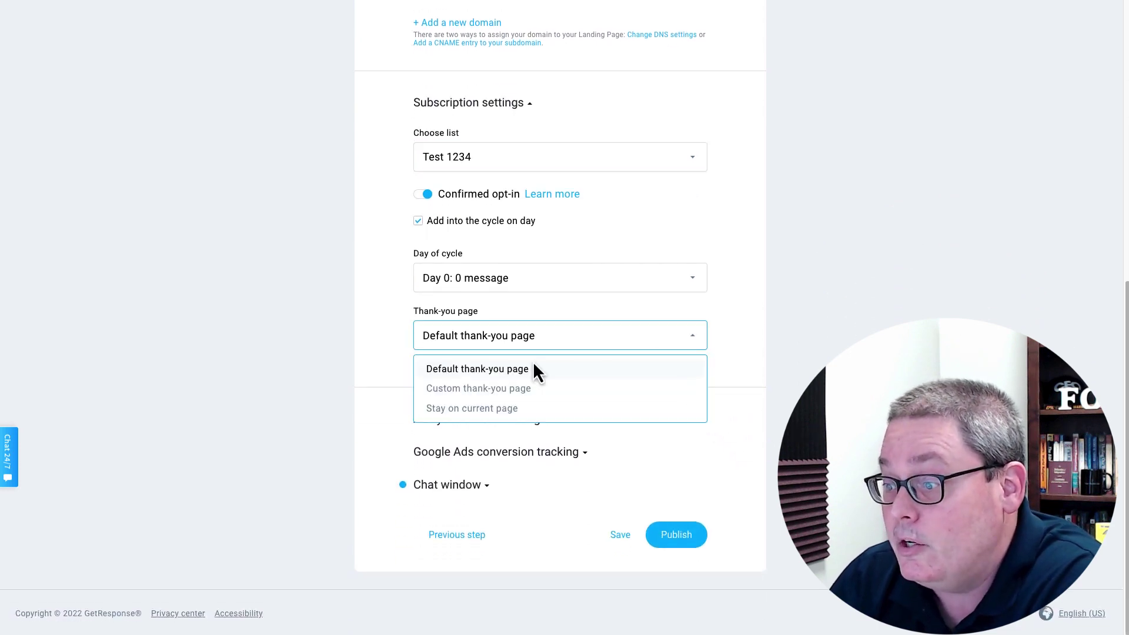
click(507, 393)
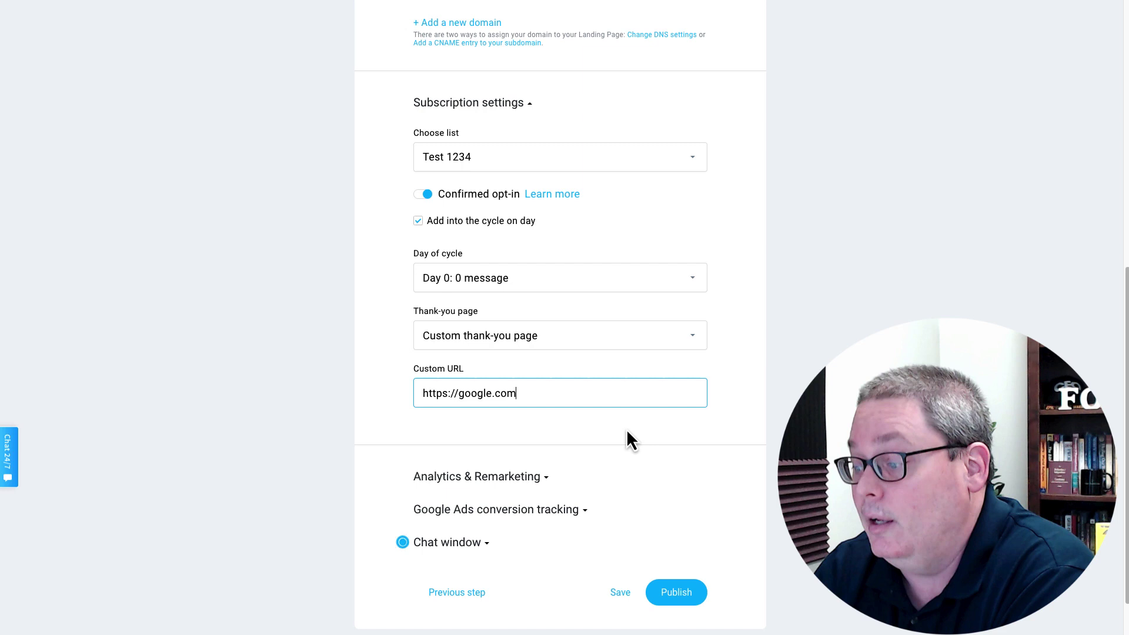
click(678, 592)
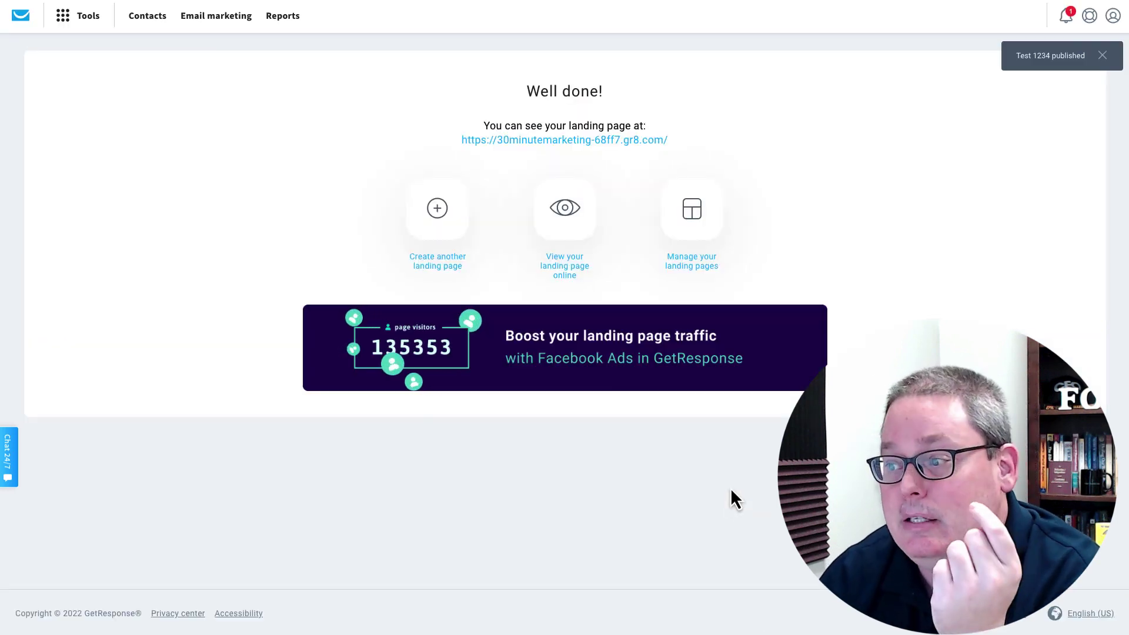
Open the published landing page's live address in a new browser tab
right_click(555, 143)
click(609, 147)
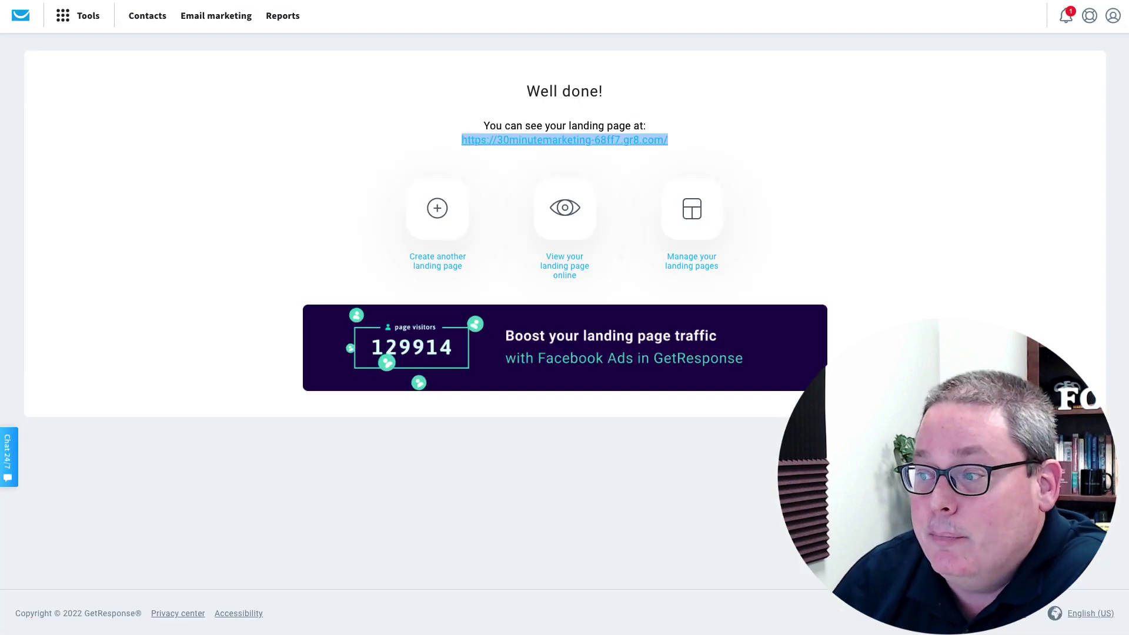
Go to the Contacts section from the top menu
click(147, 16)
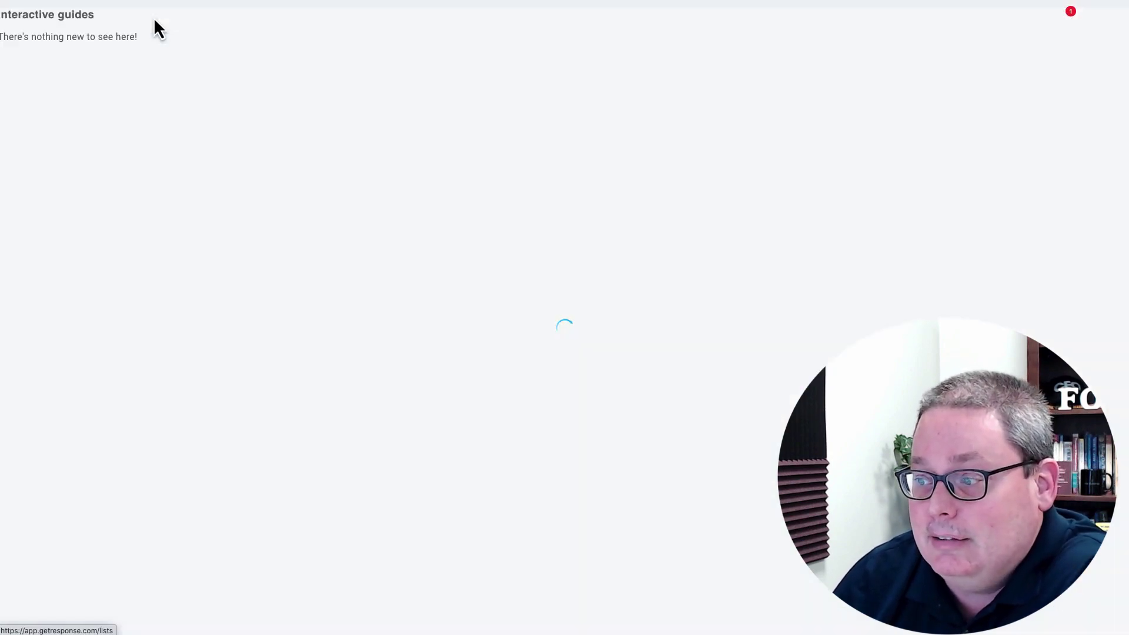